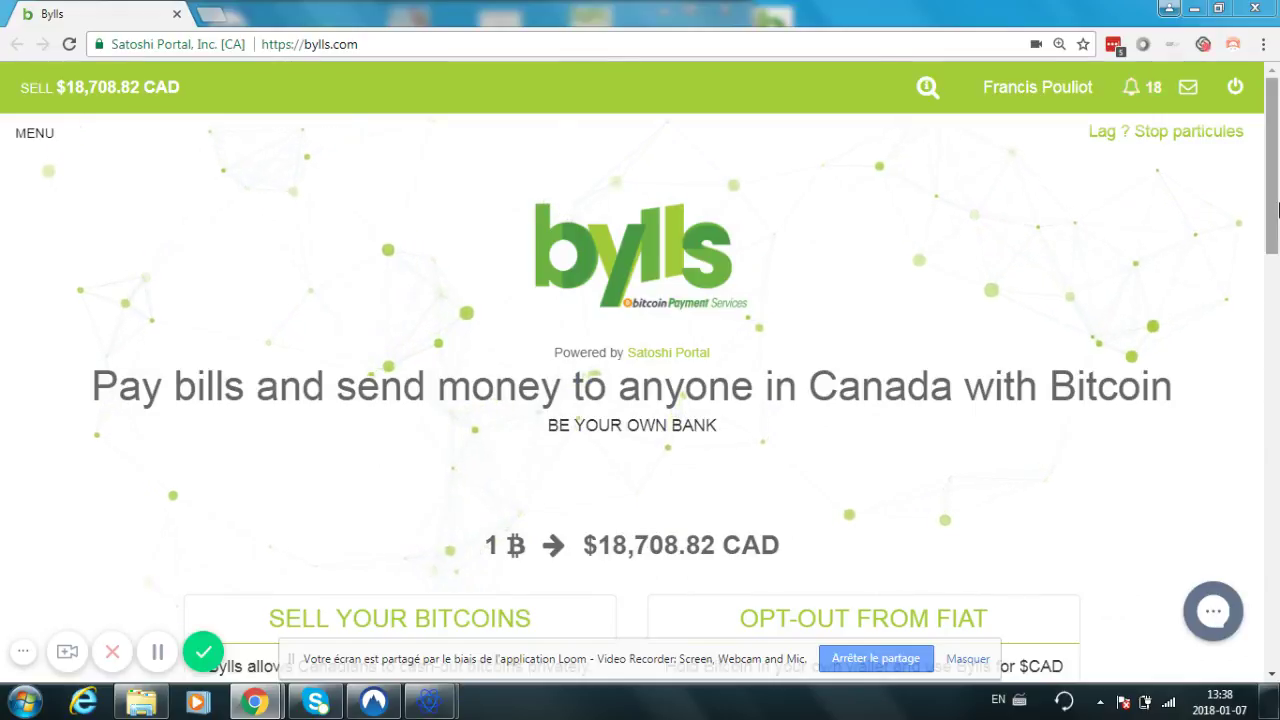
- Pick HYDRO SHERBROOKE as the biller to pay
{"action": "left_click_drag", "start_coordinate": [1277, 207], "coordinate": [1277, 388]}
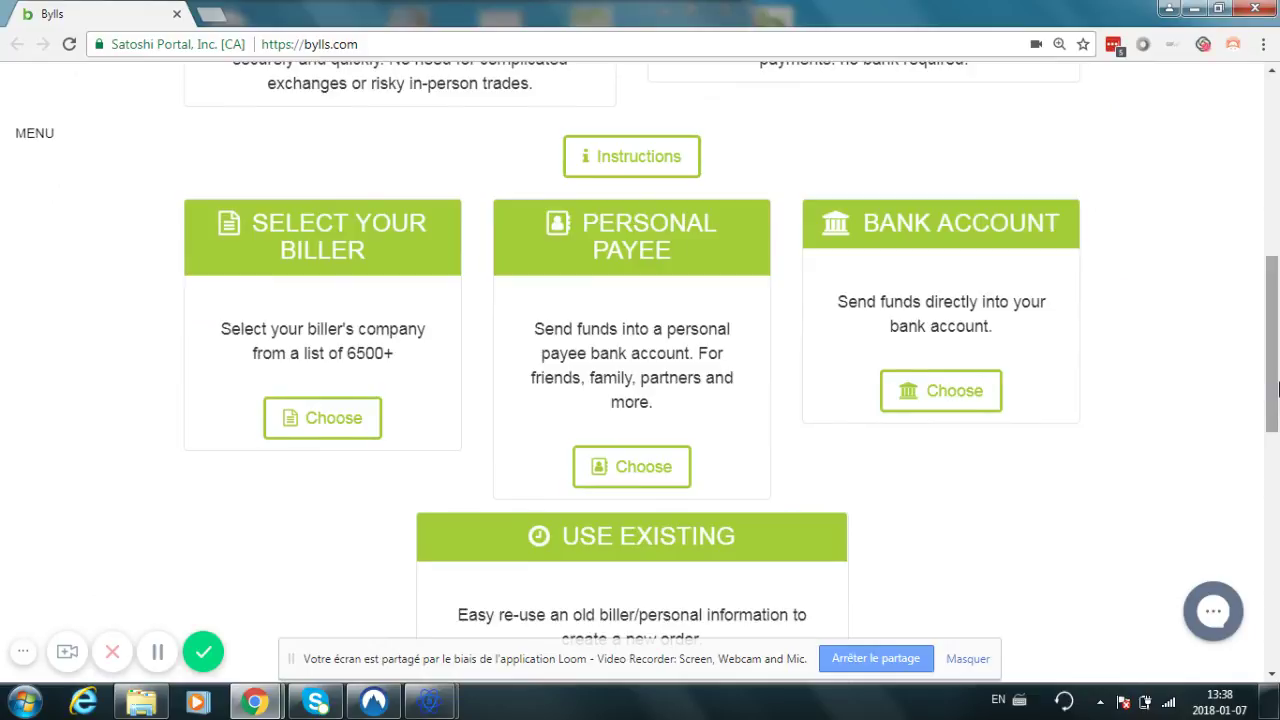
{"action": "left_click_drag", "start_coordinate": [1277, 388], "coordinate": [1277, 408]}
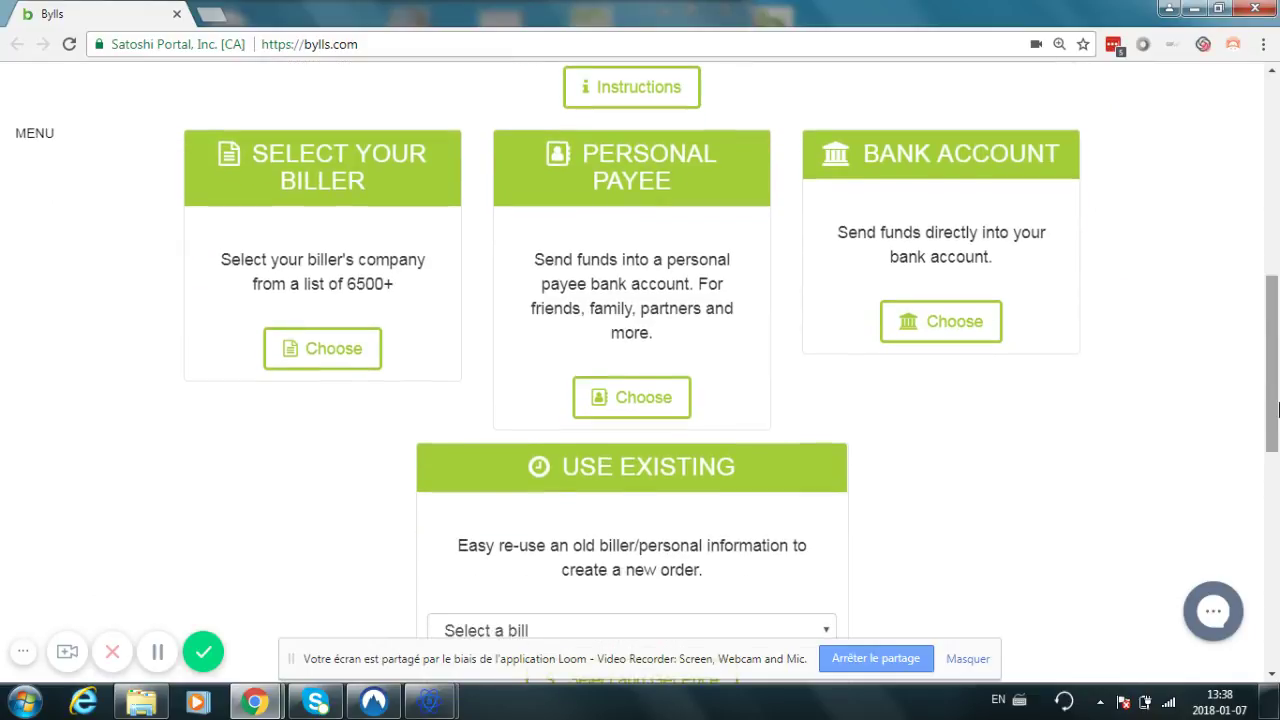
{"action": "left_click_drag", "start_coordinate": [1277, 408], "coordinate": [1277, 413]}
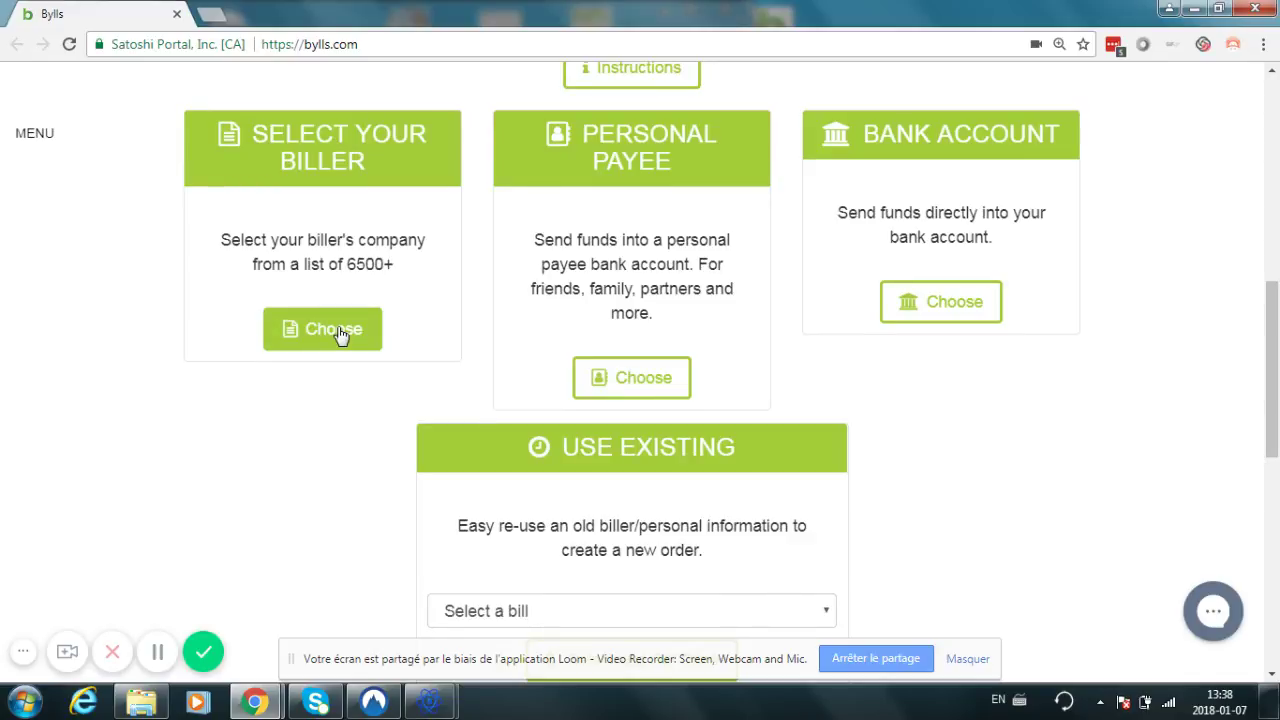
{"action": "left_click", "coordinate": [340, 333]}
{"action": "left_click", "coordinate": [516, 268]}
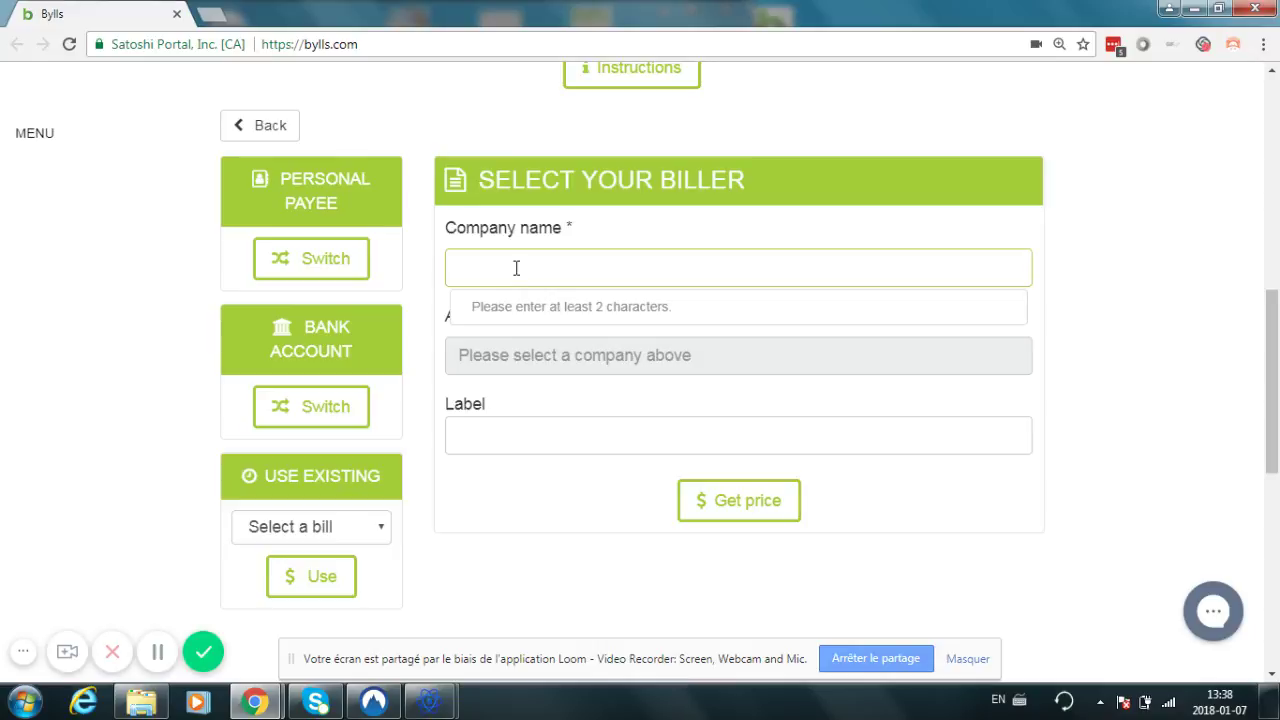
{"action": "type", "text": "hydro"}
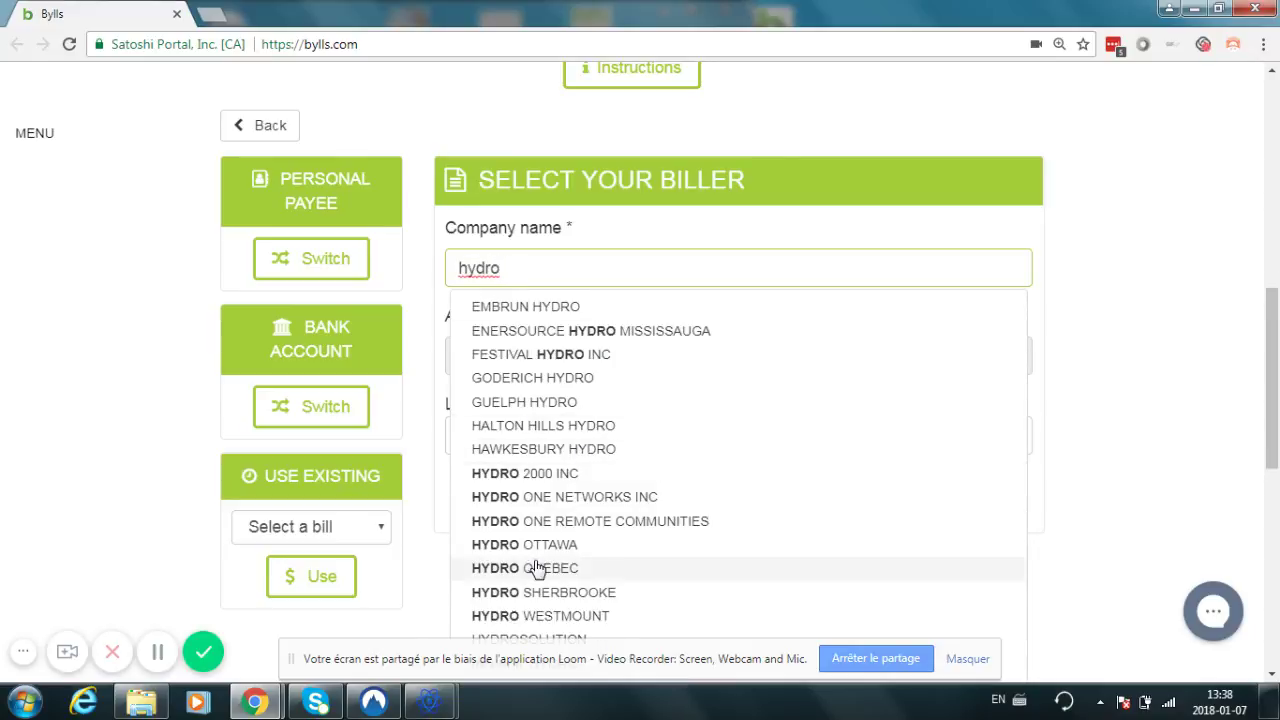
{"action": "left_click", "coordinate": [517, 593]}
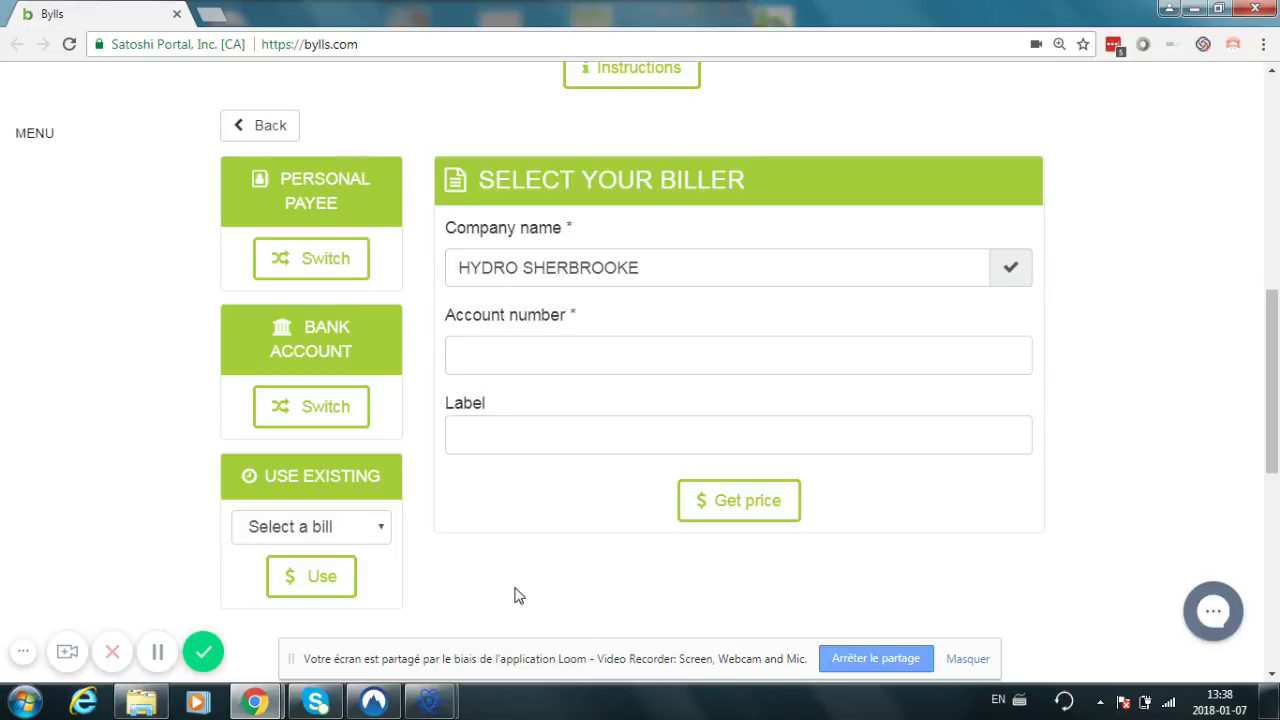
- Enter a test account number and the label 'this is for test', then request the price
{"action": "left_click", "coordinate": [533, 348]}
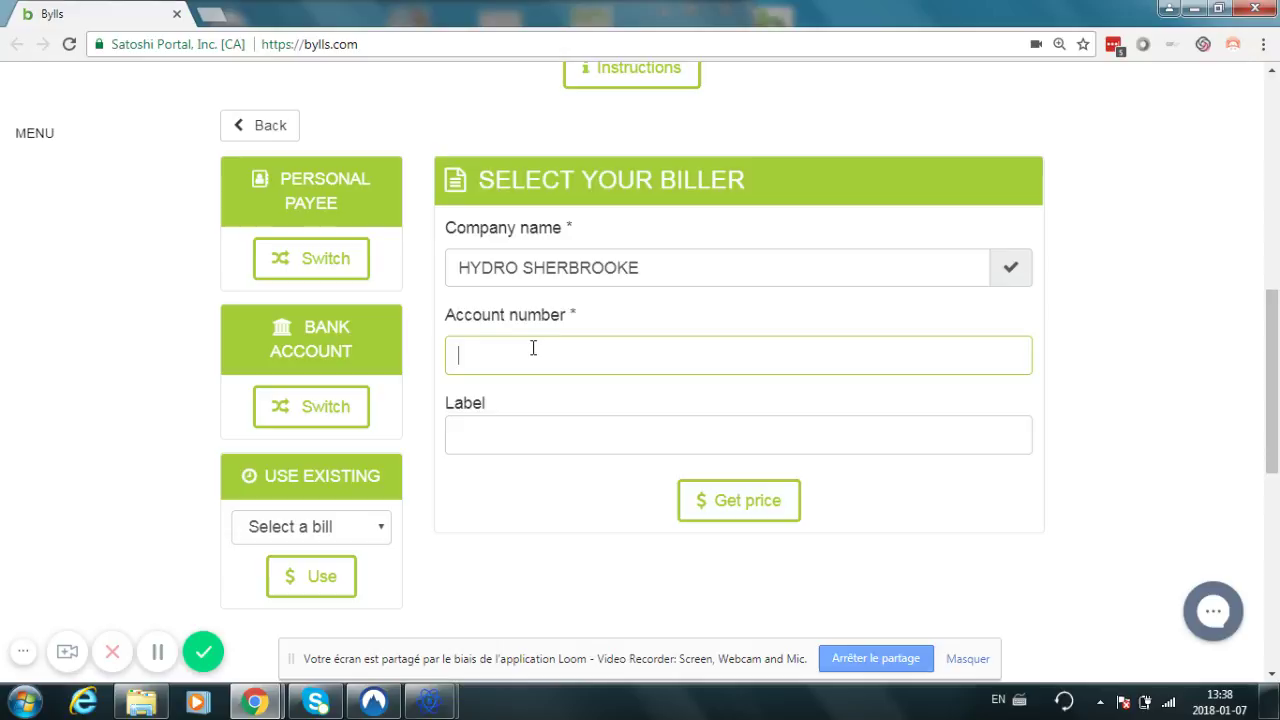
{"action": "type", "text": "11"}
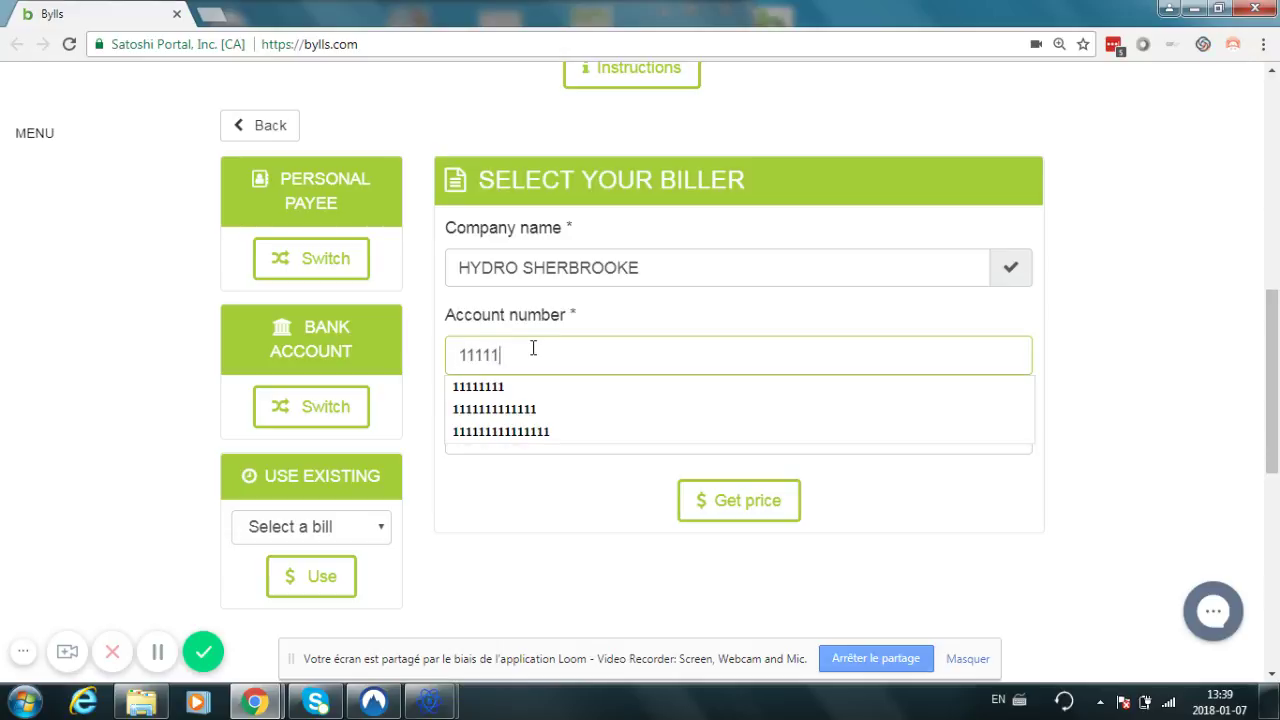
{"action": "type", "text": "1"}
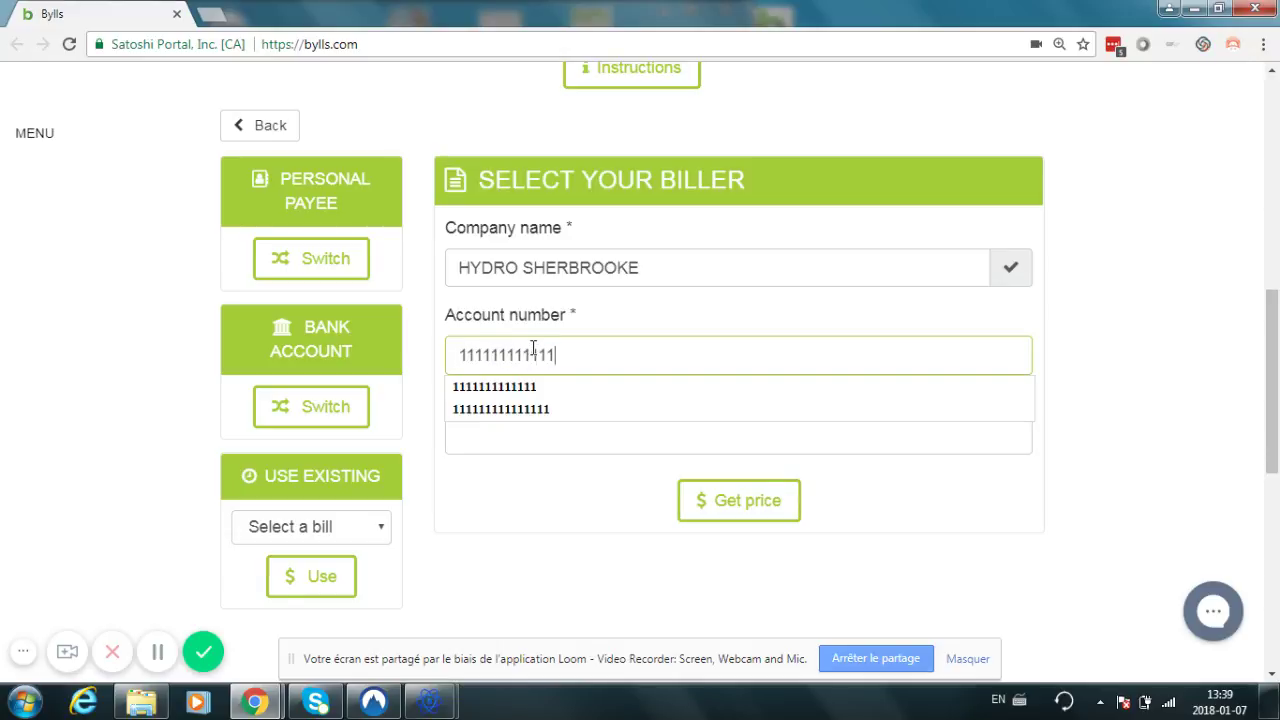
{"action": "type", "text": "111"}
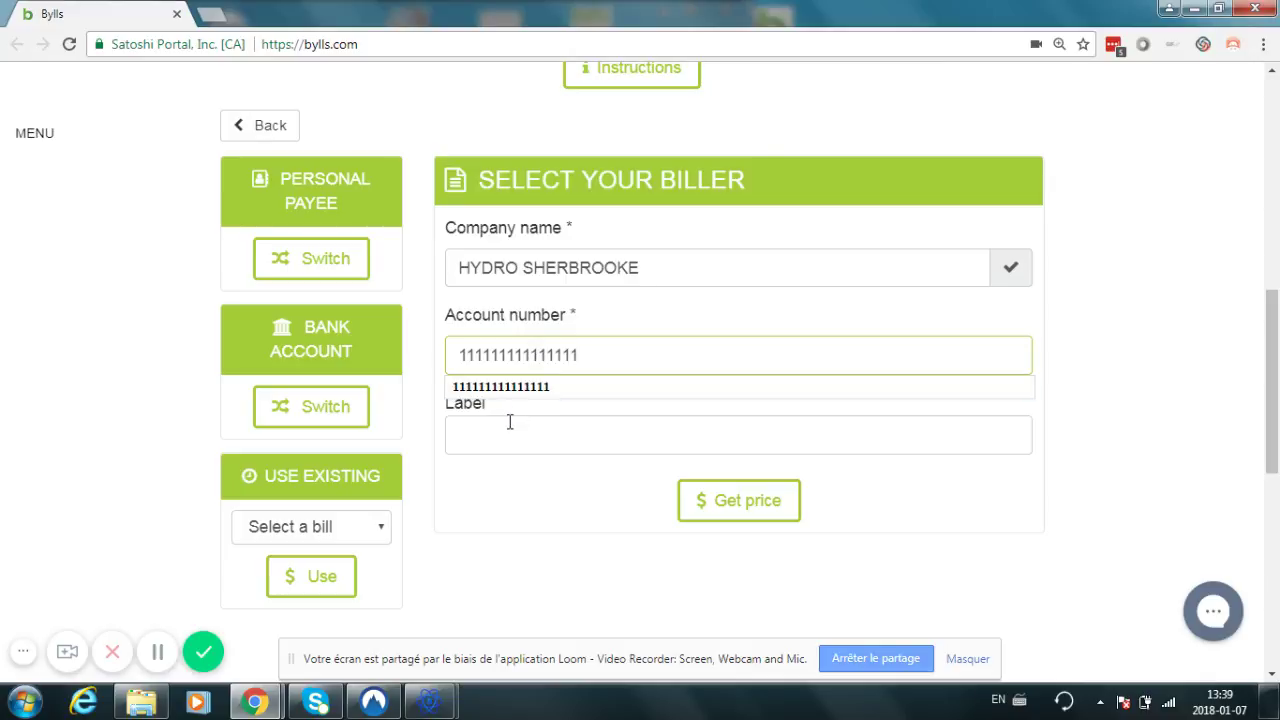
{"action": "left_click", "coordinate": [509, 422]}
{"action": "type", "text": "this is for test"}
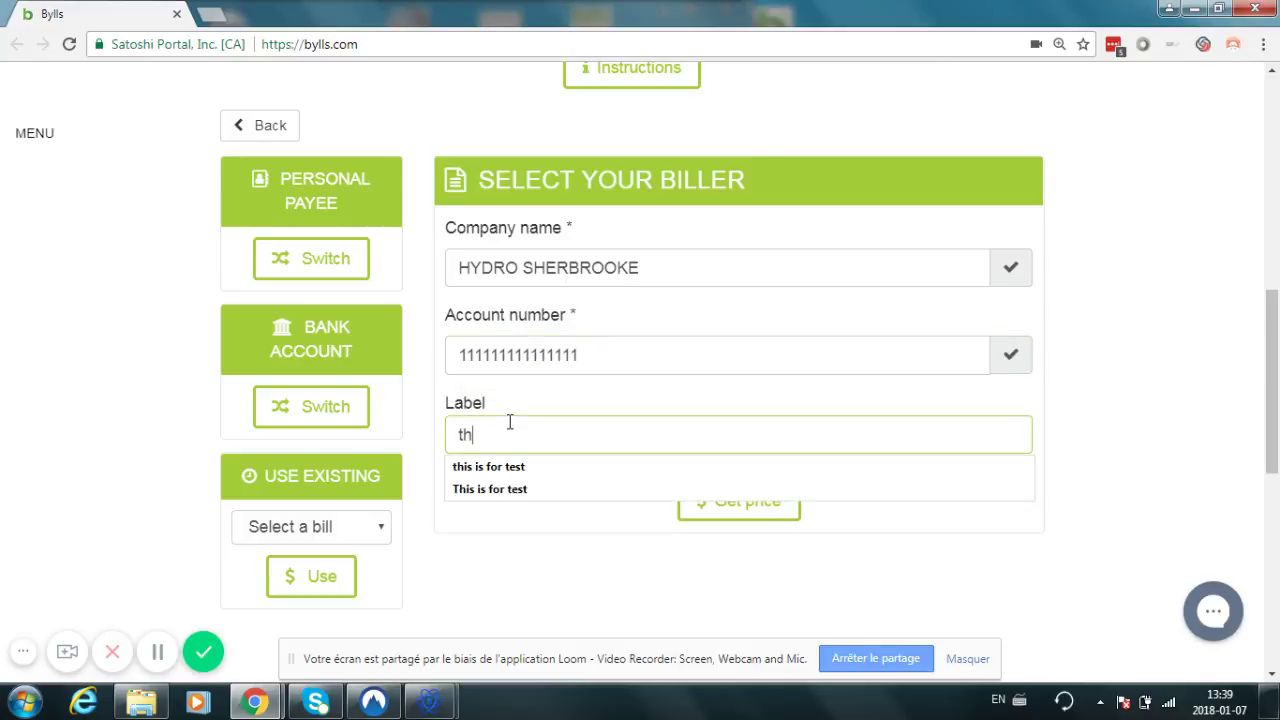
{"action": "left_click", "coordinate": [543, 466]}
{"action": "left_click", "coordinate": [745, 505]}
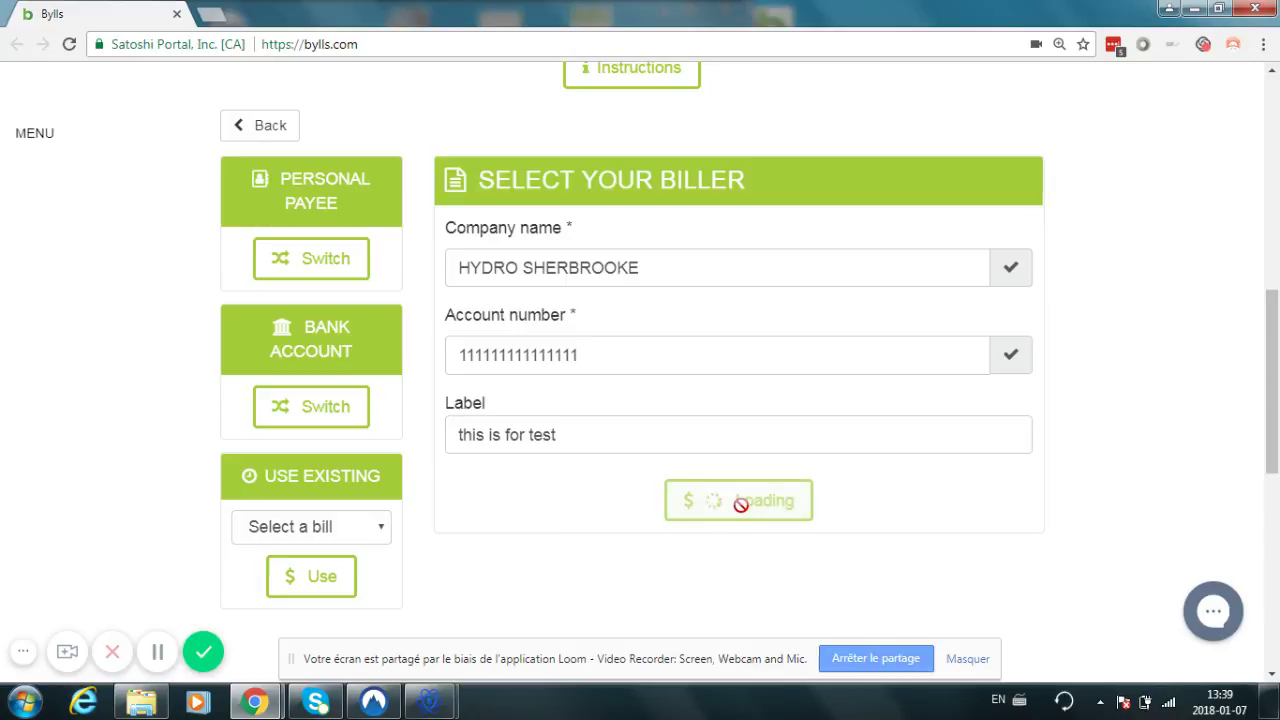
- Enter a 2000 CAD bill amount and create the order
{"action": "scroll", "coordinate": [705, 460], "scroll_direction": "down", "scroll_amount": 1}
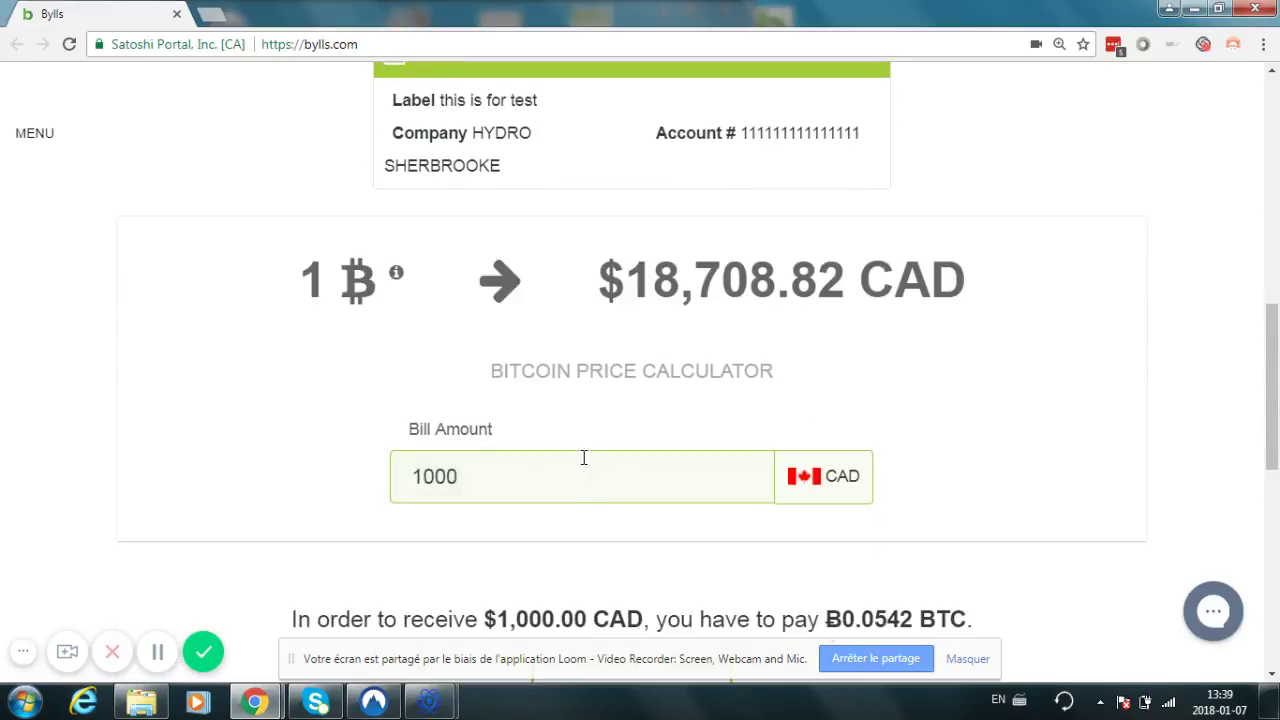
{"action": "type", "text": "00"}
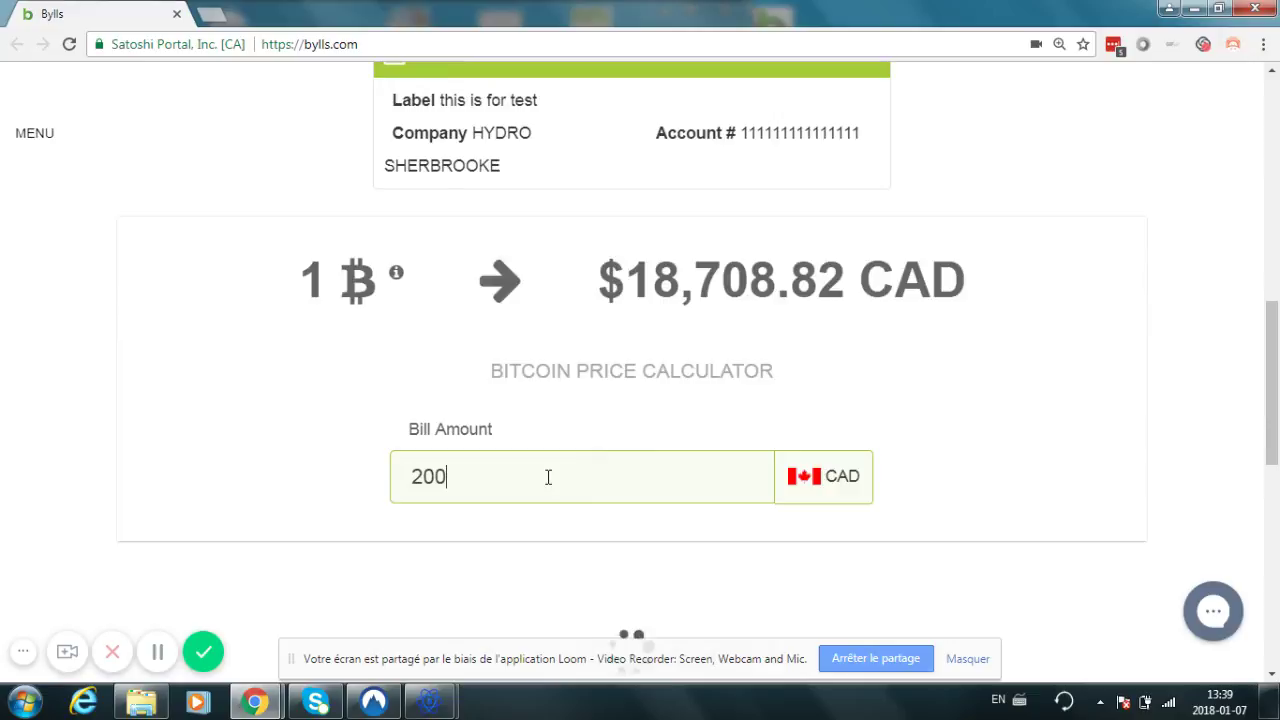
{"action": "left_click_drag", "start_coordinate": [1276, 332], "coordinate": [1276, 410]}
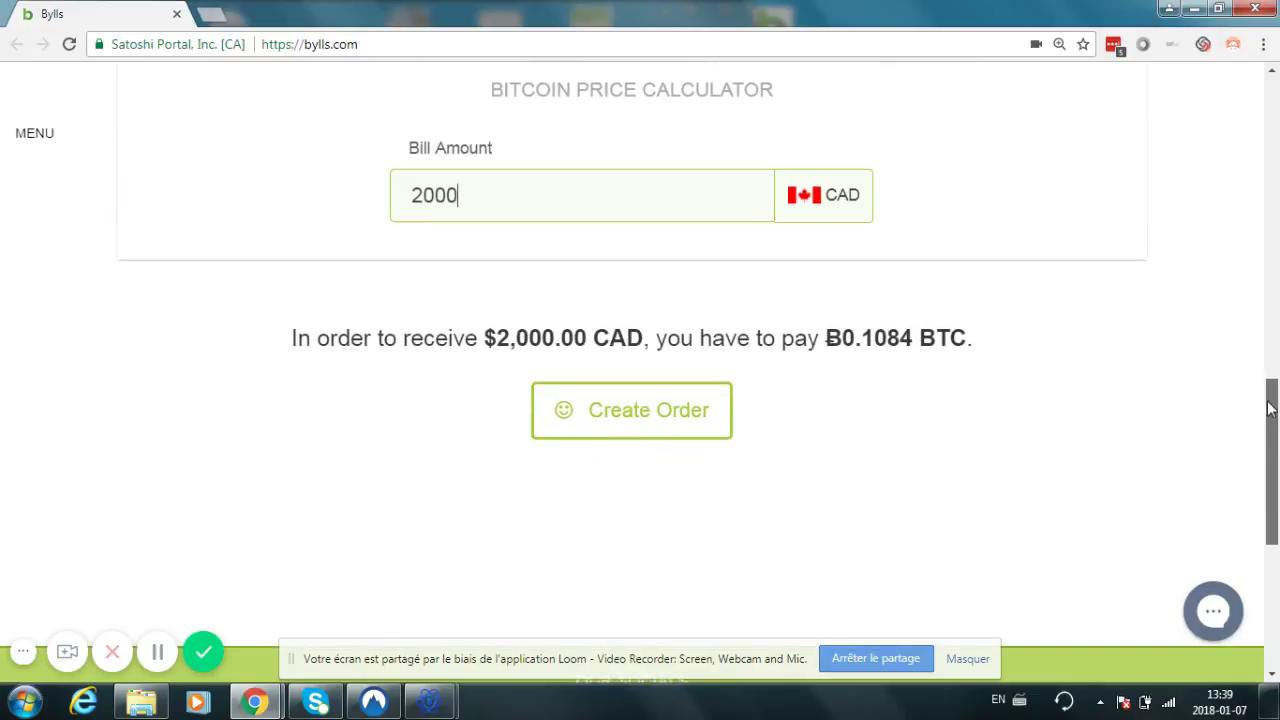
{"action": "left_click", "coordinate": [628, 414]}
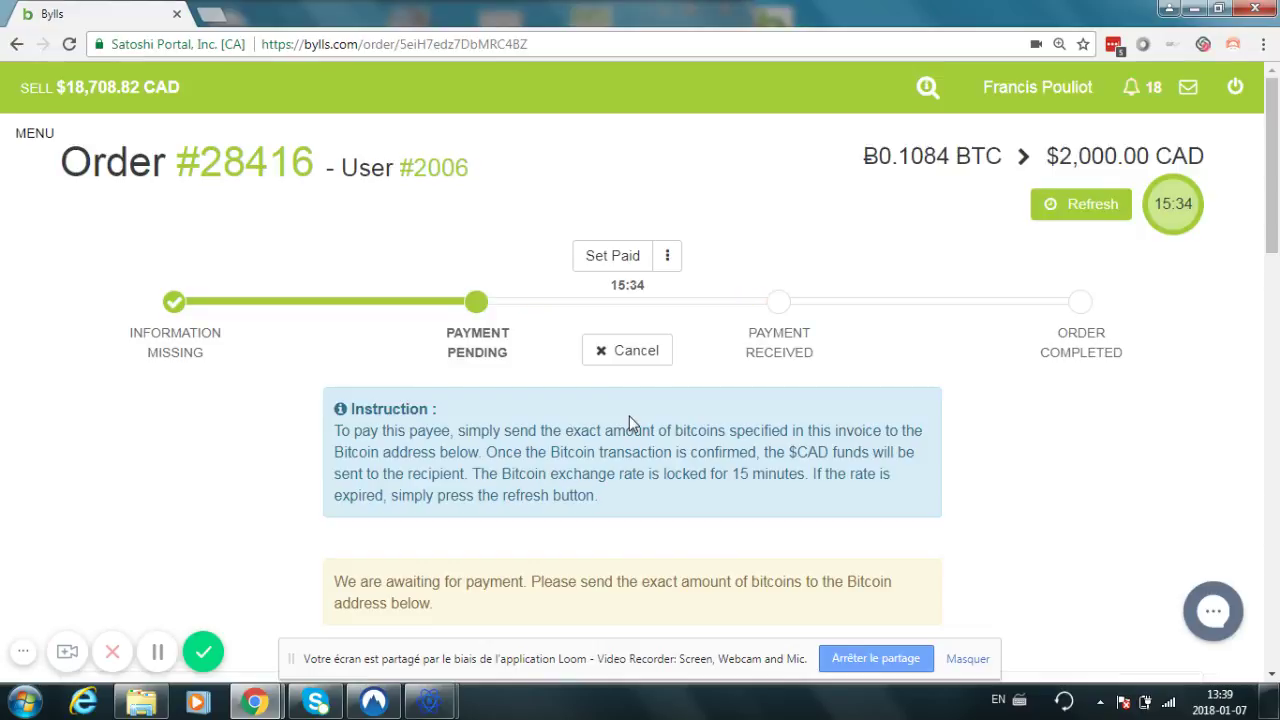
- Select the bitcoin payment address and the bitcoin amount to send
{"action": "mouse_move", "coordinate": [1275, 178]}
{"action": "left_mouse_down"}
{"action": "mouse_move", "coordinate": [1276, 453]}
{"action": "mouse_move", "coordinate": [1277, 270]}
{"action": "mouse_move", "coordinate": [1276, 313]}
{"action": "left_mouse_up"}
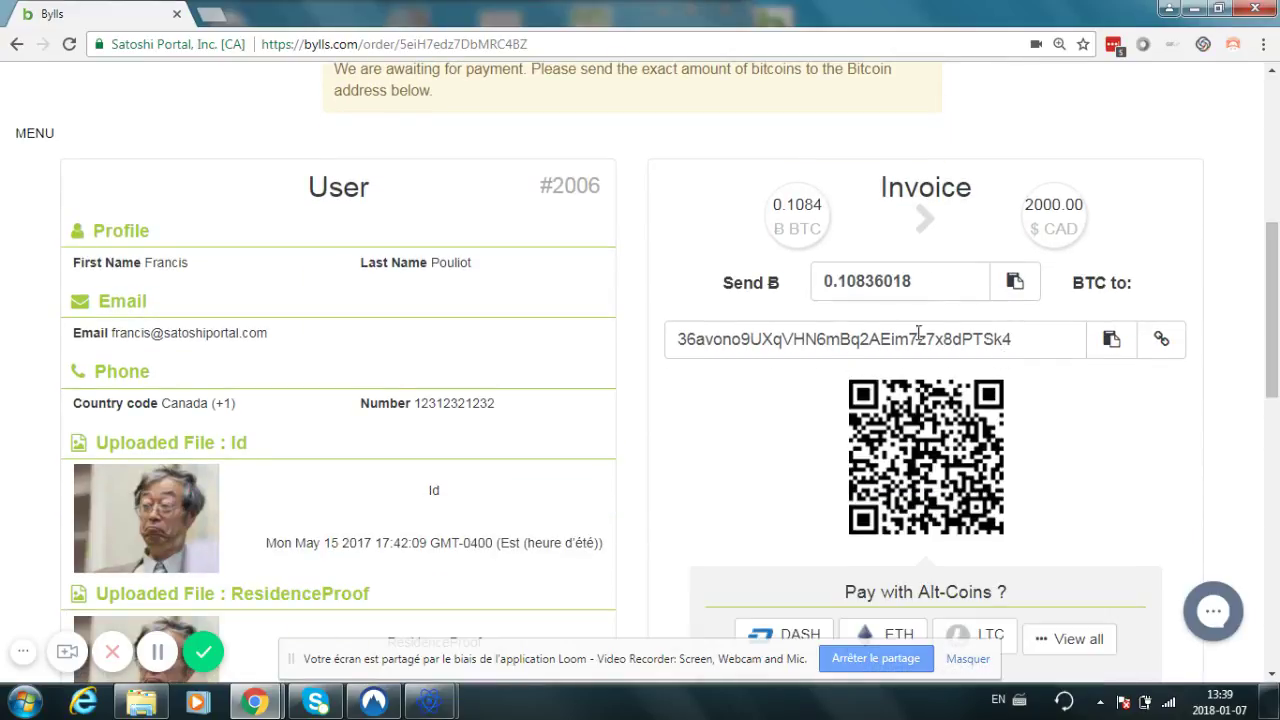
{"action": "double_click", "coordinate": [810, 344]}
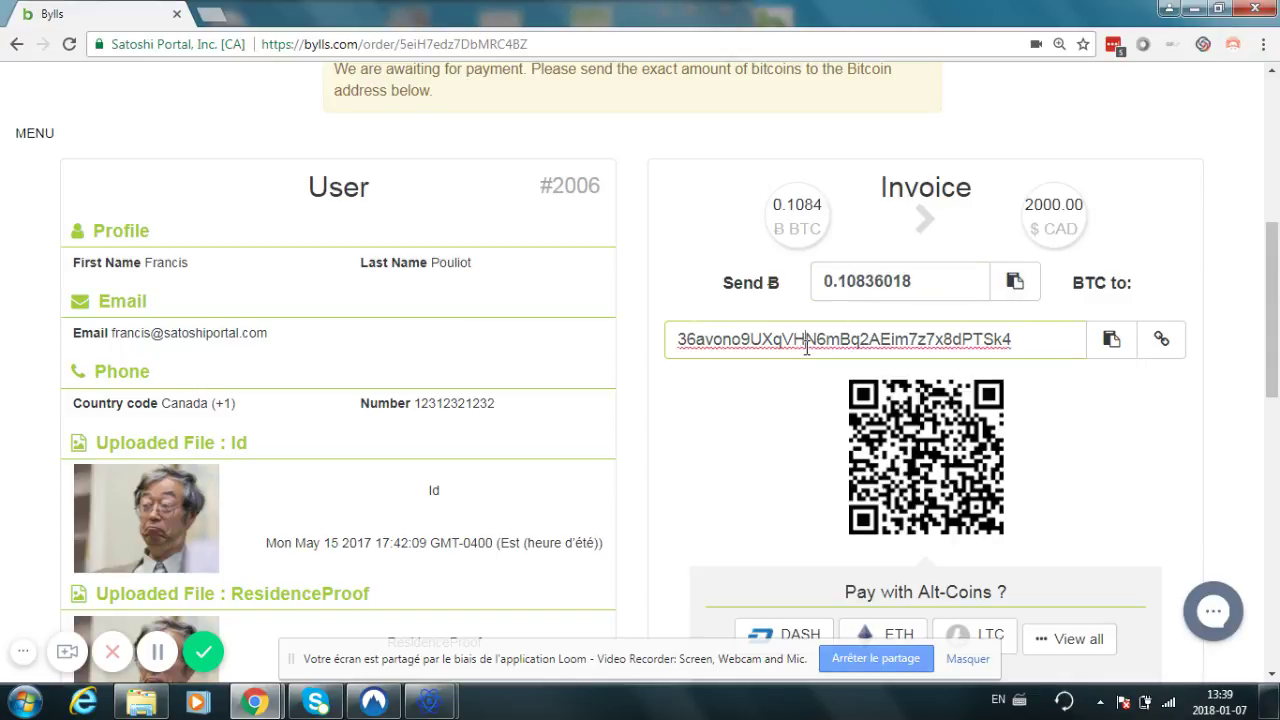
{"action": "double_click", "coordinate": [900, 270]}
- Open the bitcoin payment link in a new tab, then return to the order's Crypto Contract section
{"action": "right_click", "coordinate": [1163, 341]}
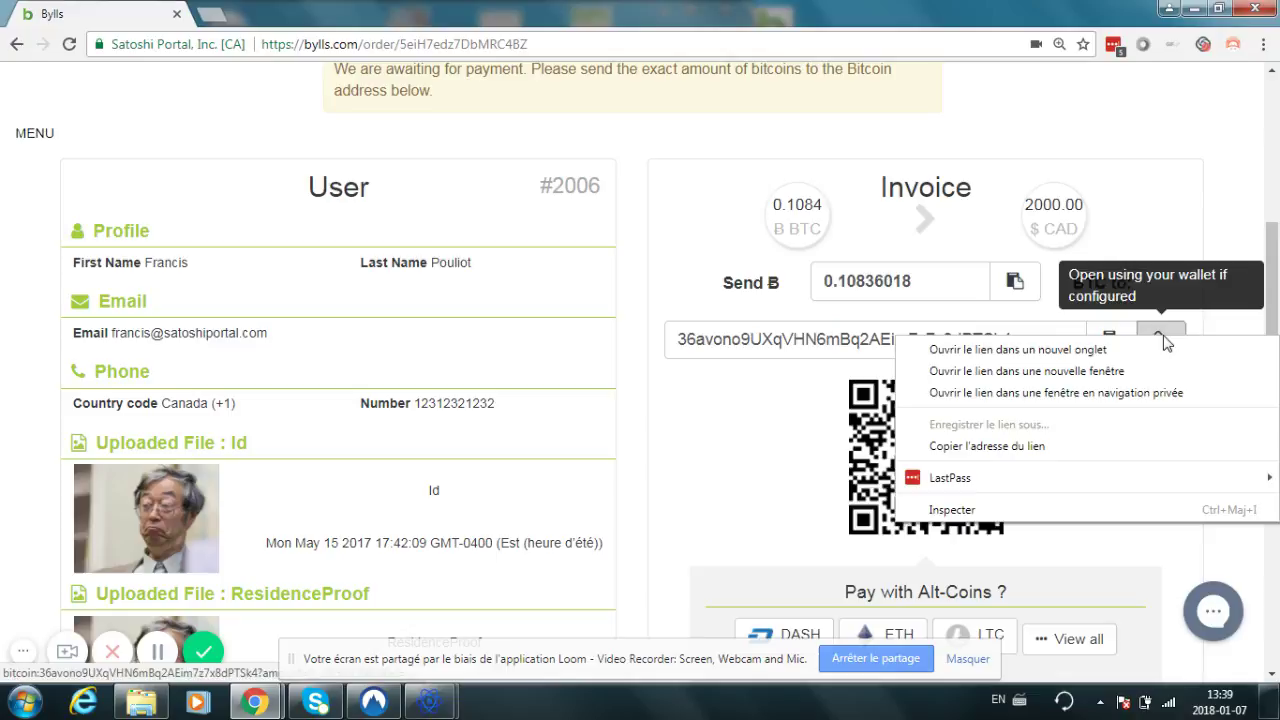
{"action": "left_click", "coordinate": [1089, 356]}
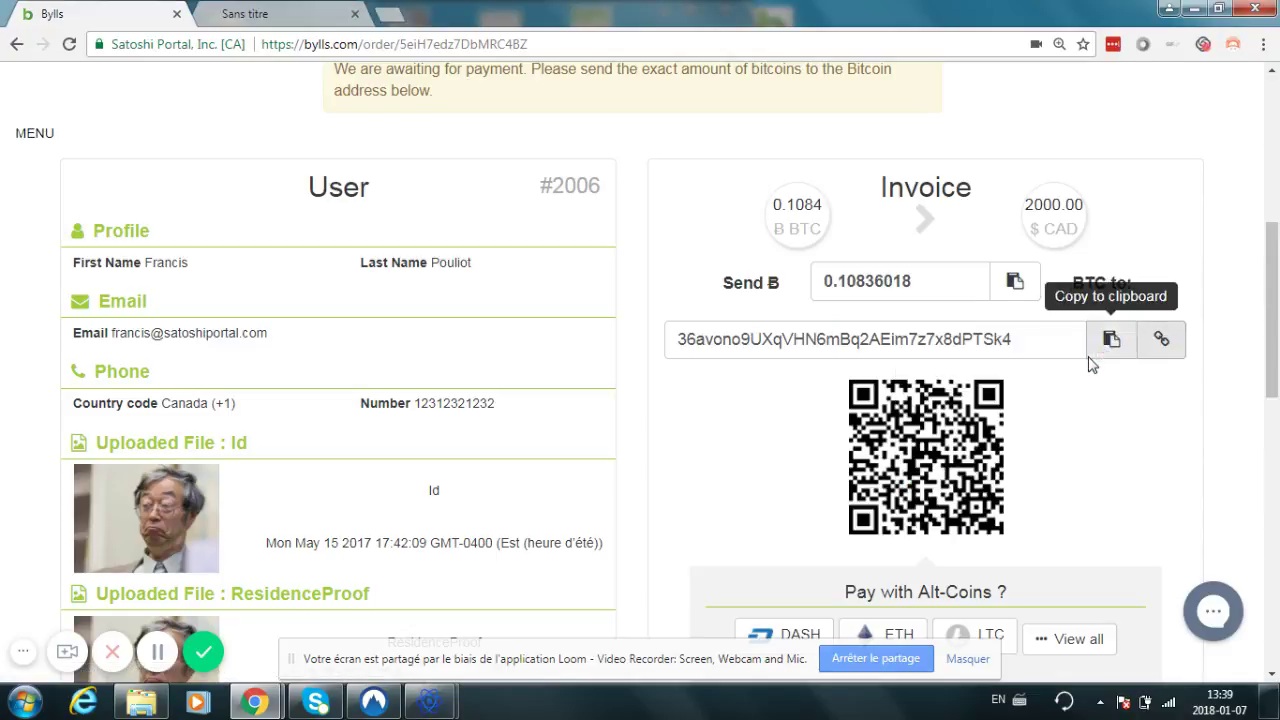
{"action": "left_click", "coordinate": [262, 10]}
{"action": "triple_click", "coordinate": [206, 46]}
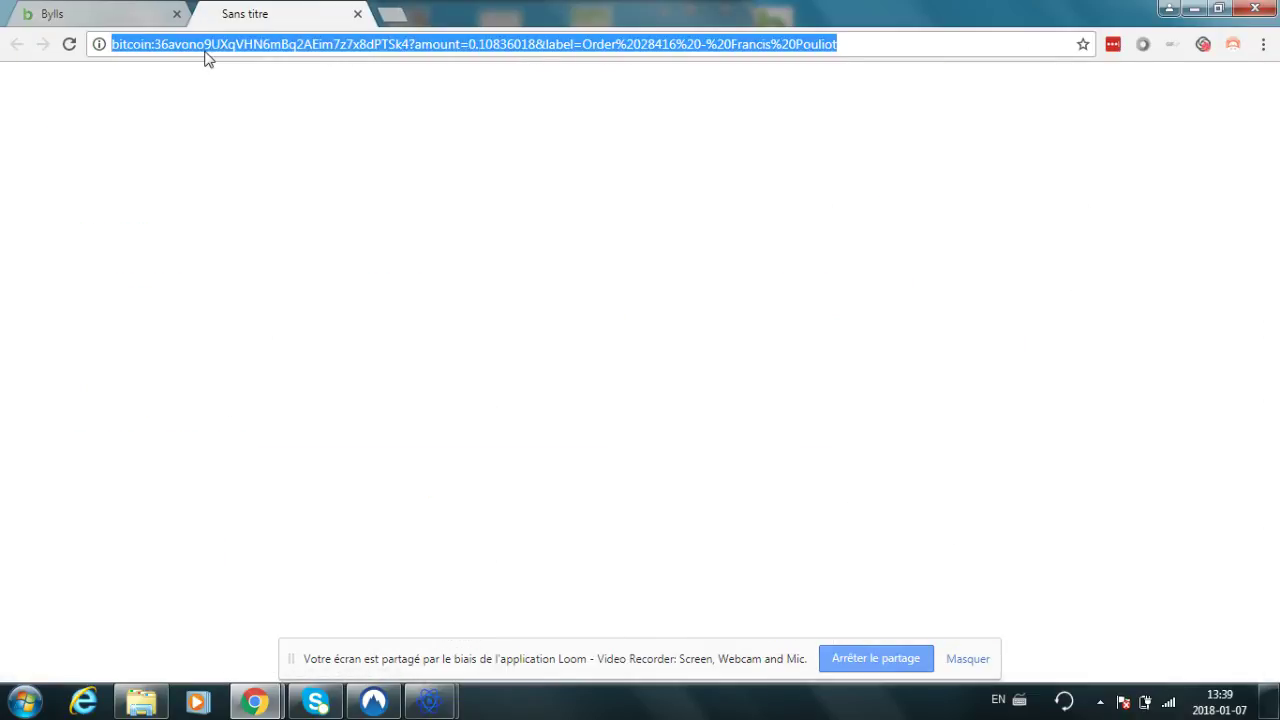
{"action": "left_click", "coordinate": [110, 10]}
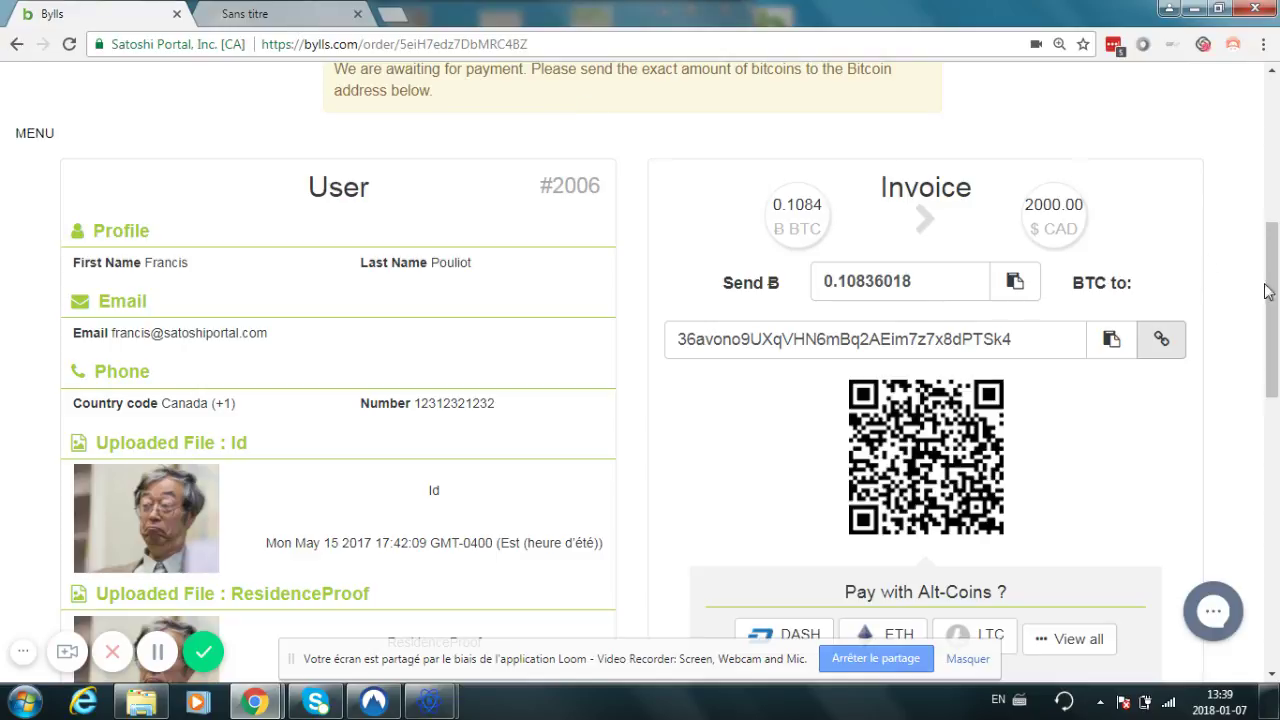
{"action": "left_click_drag", "start_coordinate": [1268, 290], "coordinate": [1273, 362]}
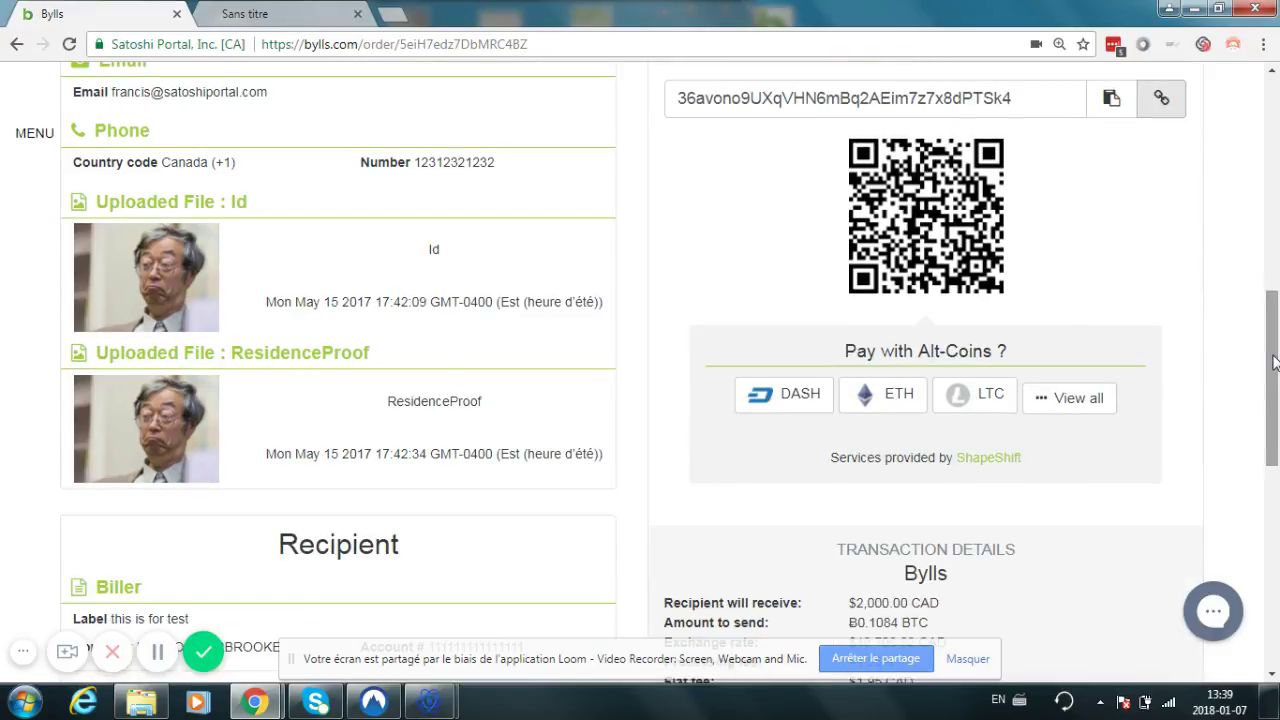
{"action": "mouse_move", "coordinate": [1273, 378]}
{"action": "left_mouse_down"}
{"action": "mouse_move", "coordinate": [1273, 430]}
{"action": "mouse_move", "coordinate": [1273, 354]}
{"action": "mouse_move", "coordinate": [1273, 441]}
{"action": "left_mouse_up"}
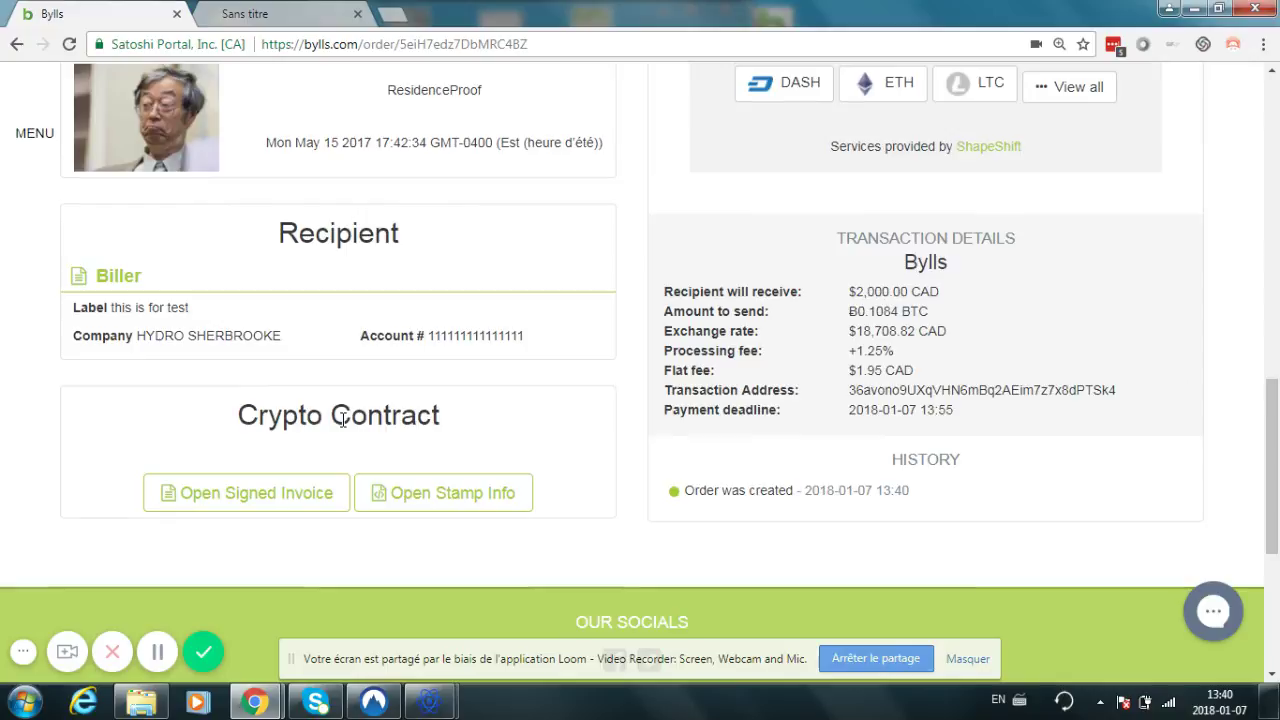
- Open the order's signed invoice and look over its PGP signed message
{"action": "left_click", "coordinate": [262, 493]}
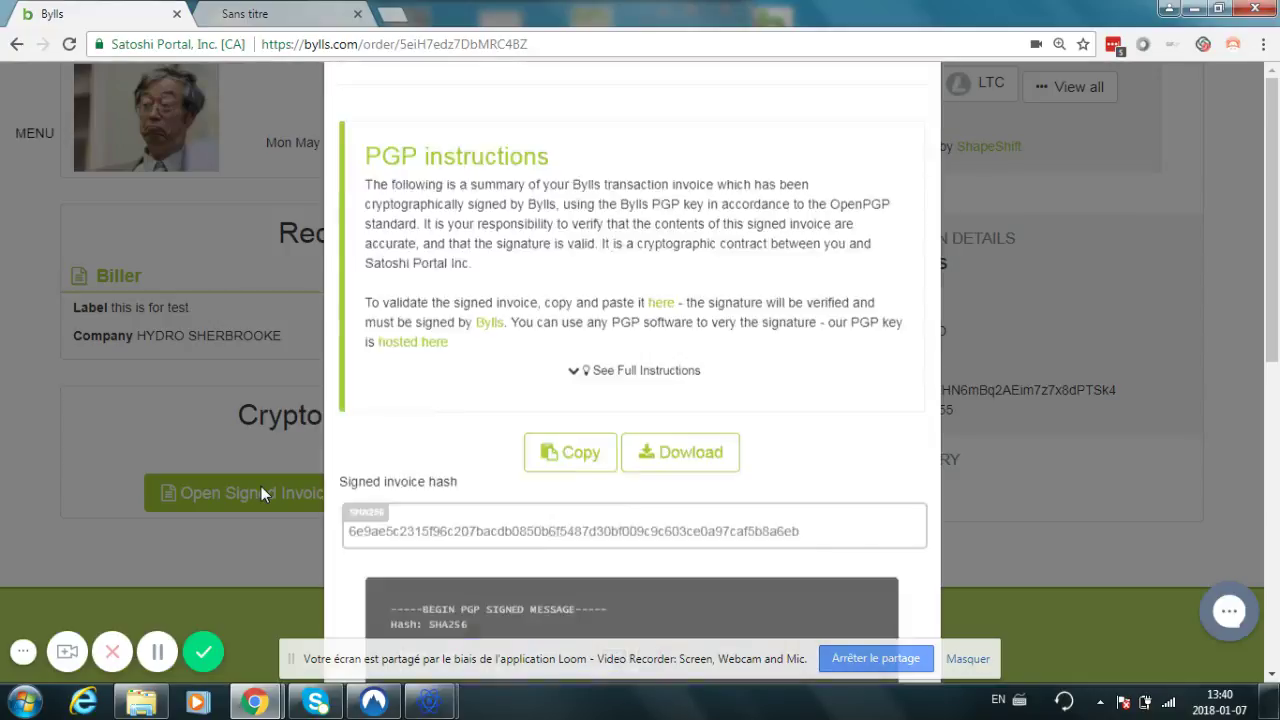
{"action": "left_click_drag", "start_coordinate": [1276, 120], "coordinate": [1277, 320]}
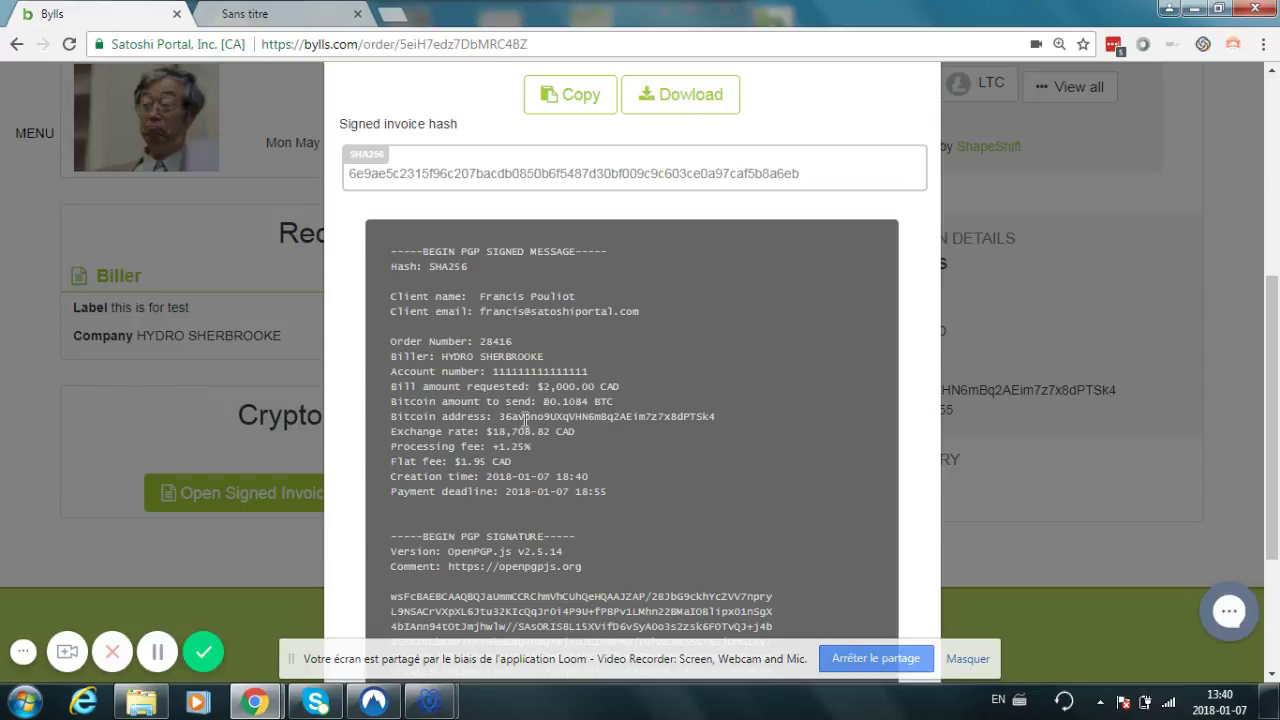
{"action": "left_click", "coordinate": [524, 421]}
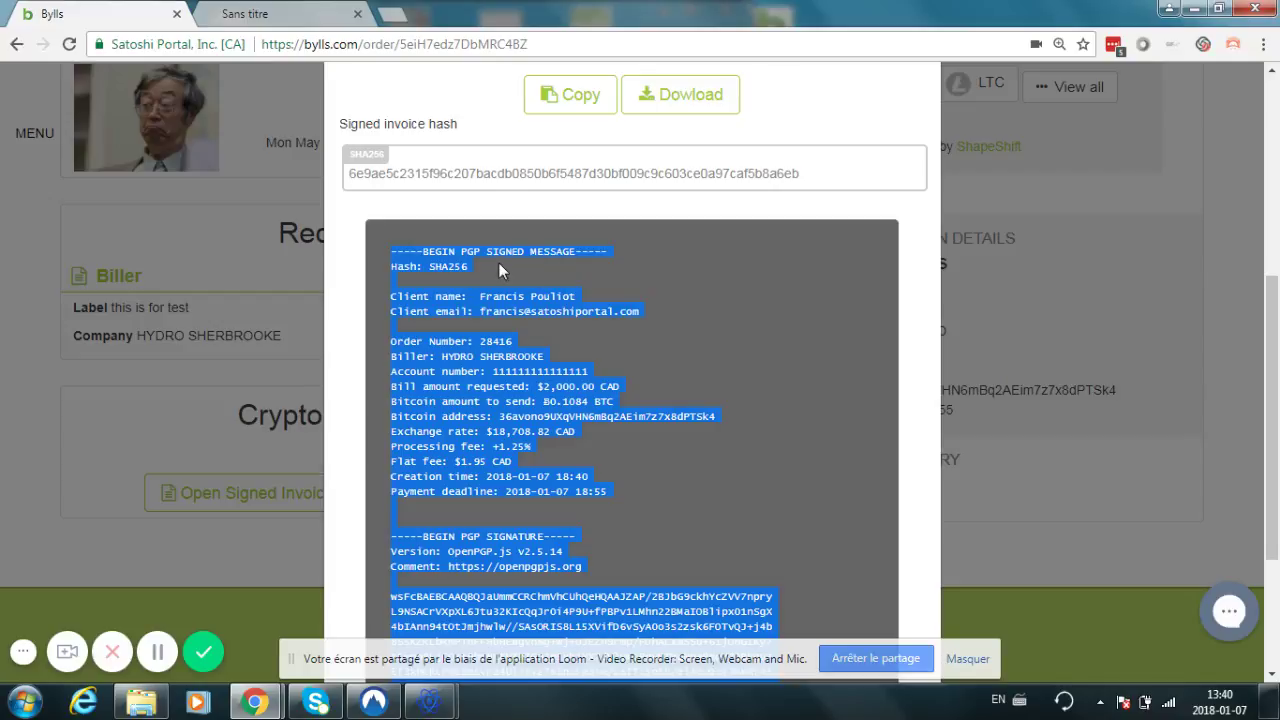
{"action": "left_click", "coordinate": [910, 275]}
{"action": "left_click_drag", "start_coordinate": [1278, 347], "coordinate": [1279, 371]}
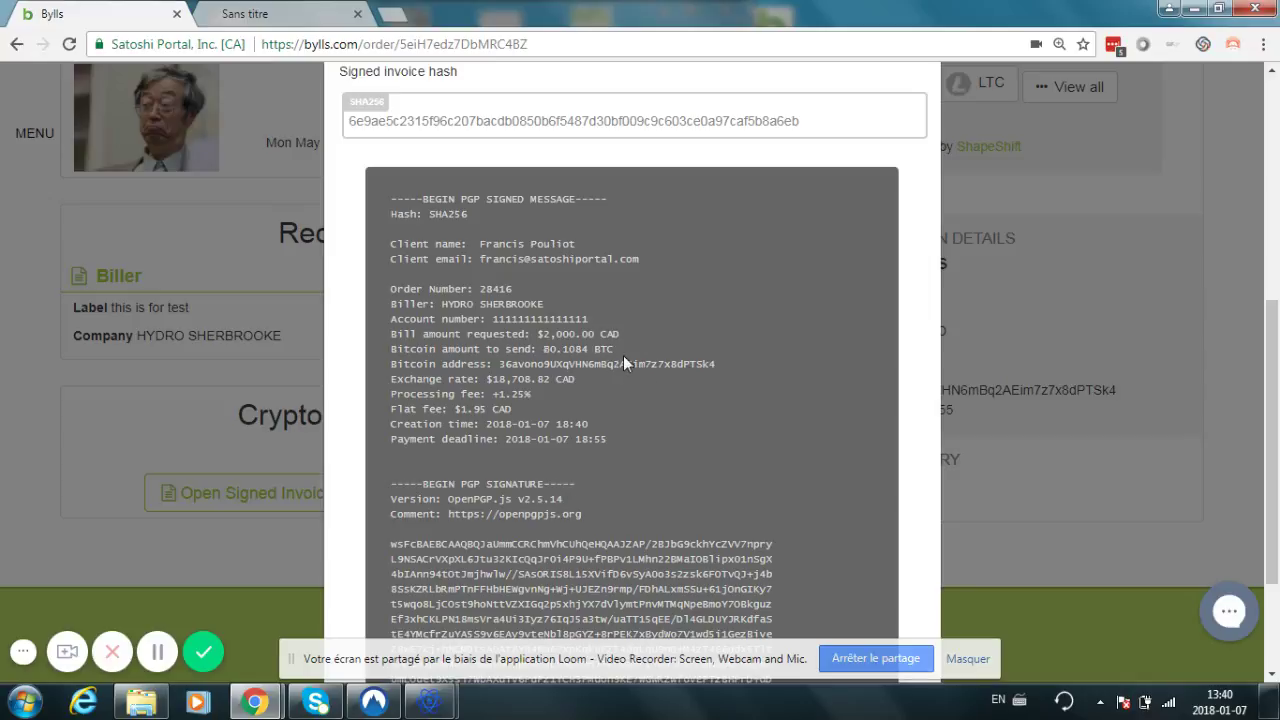
{"action": "left_click_drag", "start_coordinate": [1277, 390], "coordinate": [1277, 393]}
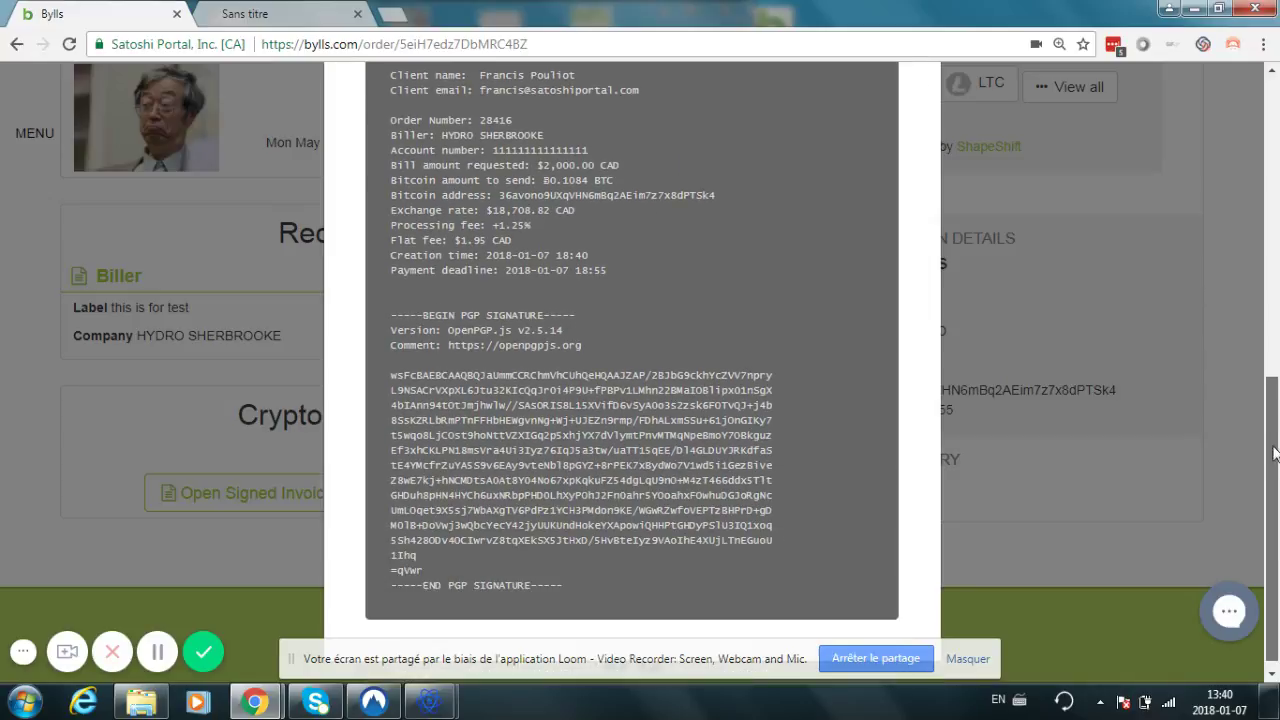
{"action": "scroll", "coordinate": [1273, 453], "scroll_direction": "up", "scroll_amount": 3}
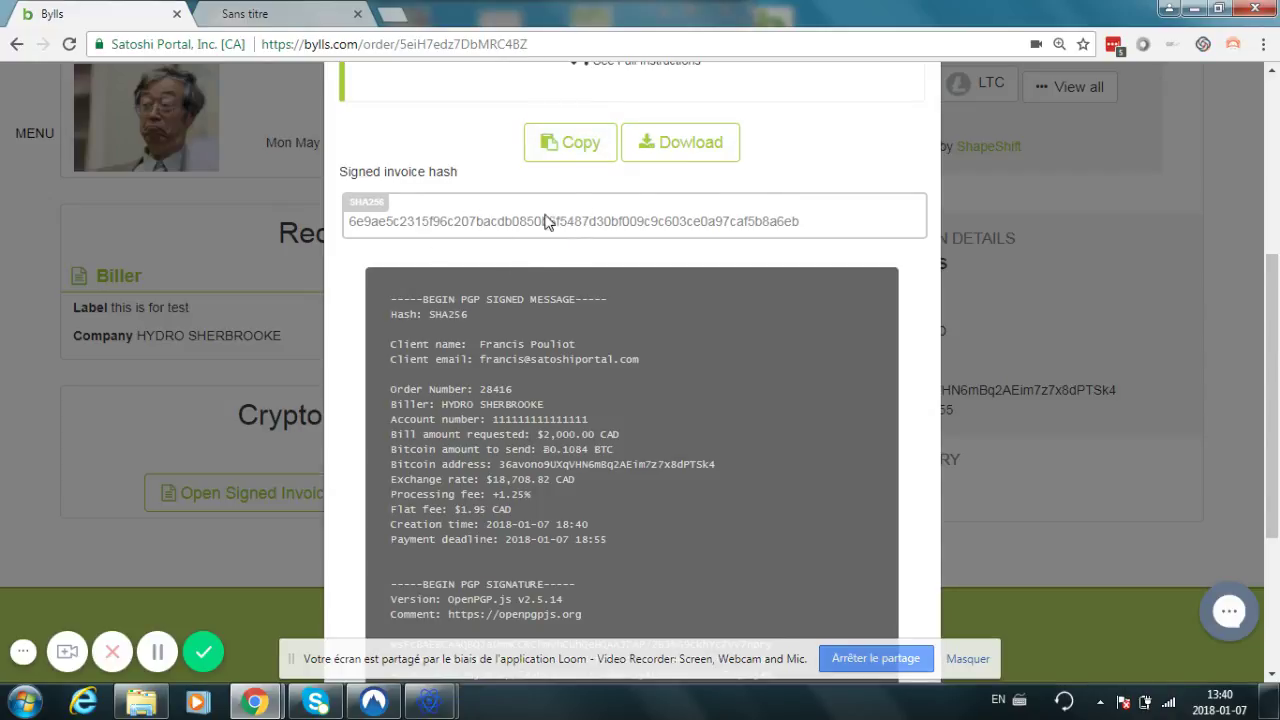
- Download the signed invoice as a text file, view it in Notepad, then select the whole message
{"action": "left_click", "coordinate": [706, 156]}
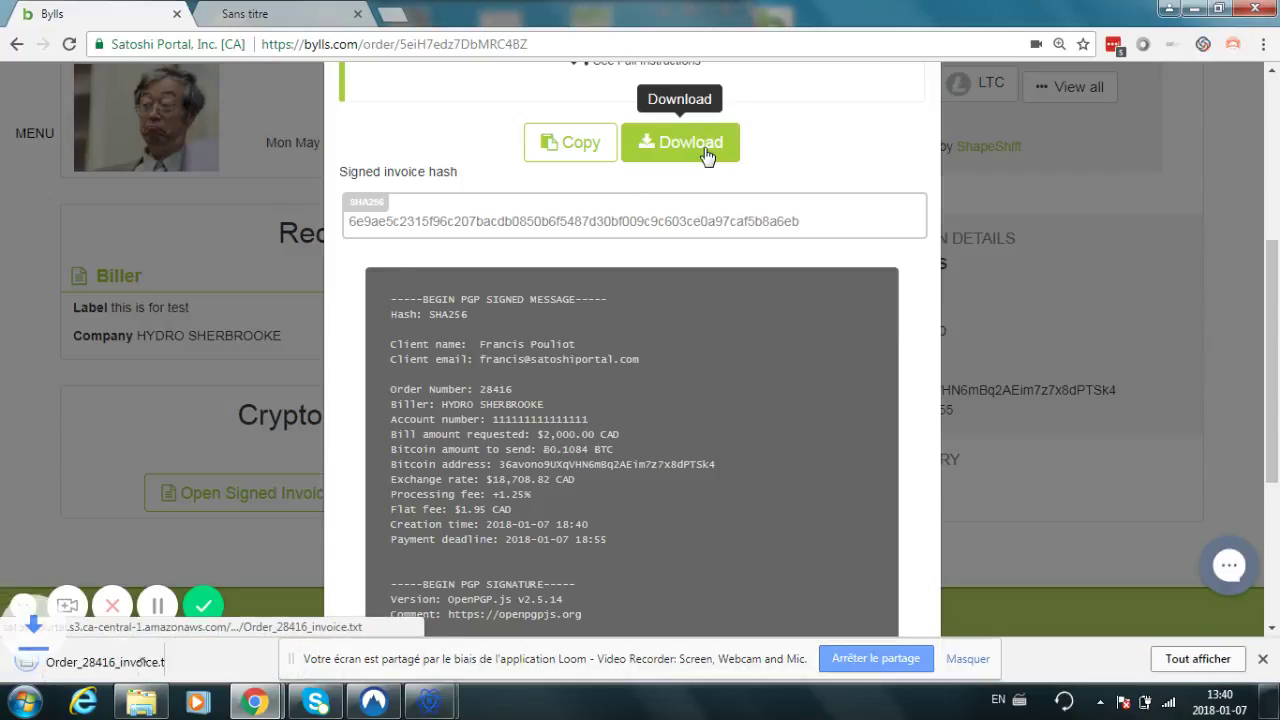
{"action": "left_click", "coordinate": [152, 660]}
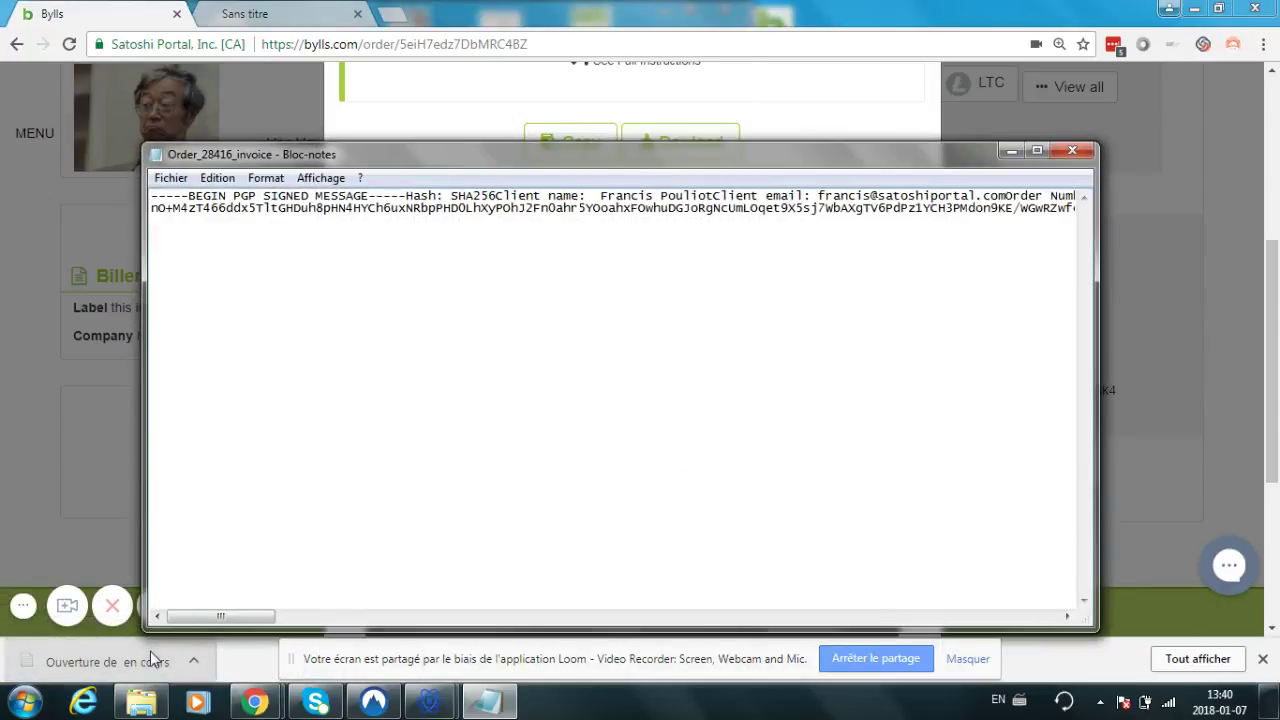
{"action": "left_click", "coordinate": [1010, 150]}
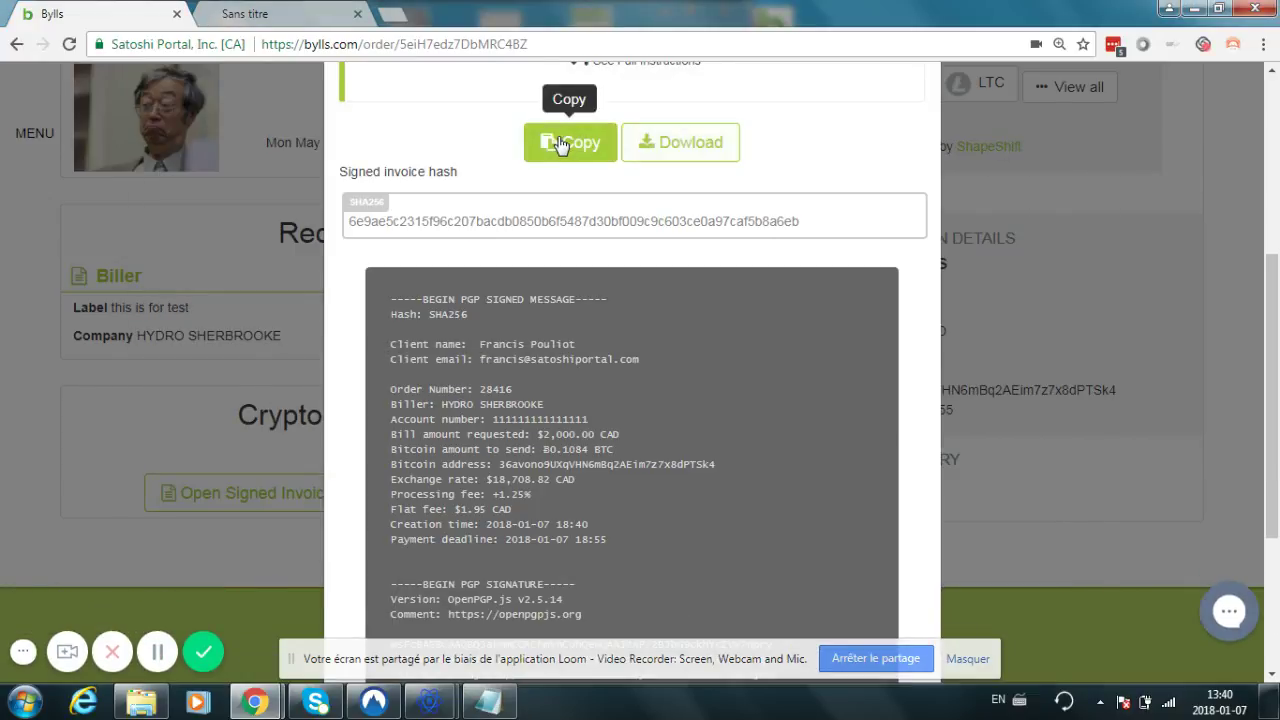
{"action": "mouse_move", "coordinate": [390, 299]}
{"action": "left_mouse_down"}
{"action": "mouse_move", "coordinate": [568, 524]}
{"action": "mouse_move", "coordinate": [628, 468]}
{"action": "mouse_move", "coordinate": [590, 600]}
{"action": "mouse_move", "coordinate": [548, 622]}
{"action": "mouse_move", "coordinate": [579, 592]}
{"action": "mouse_move", "coordinate": [622, 597]}
{"action": "left_mouse_up"}
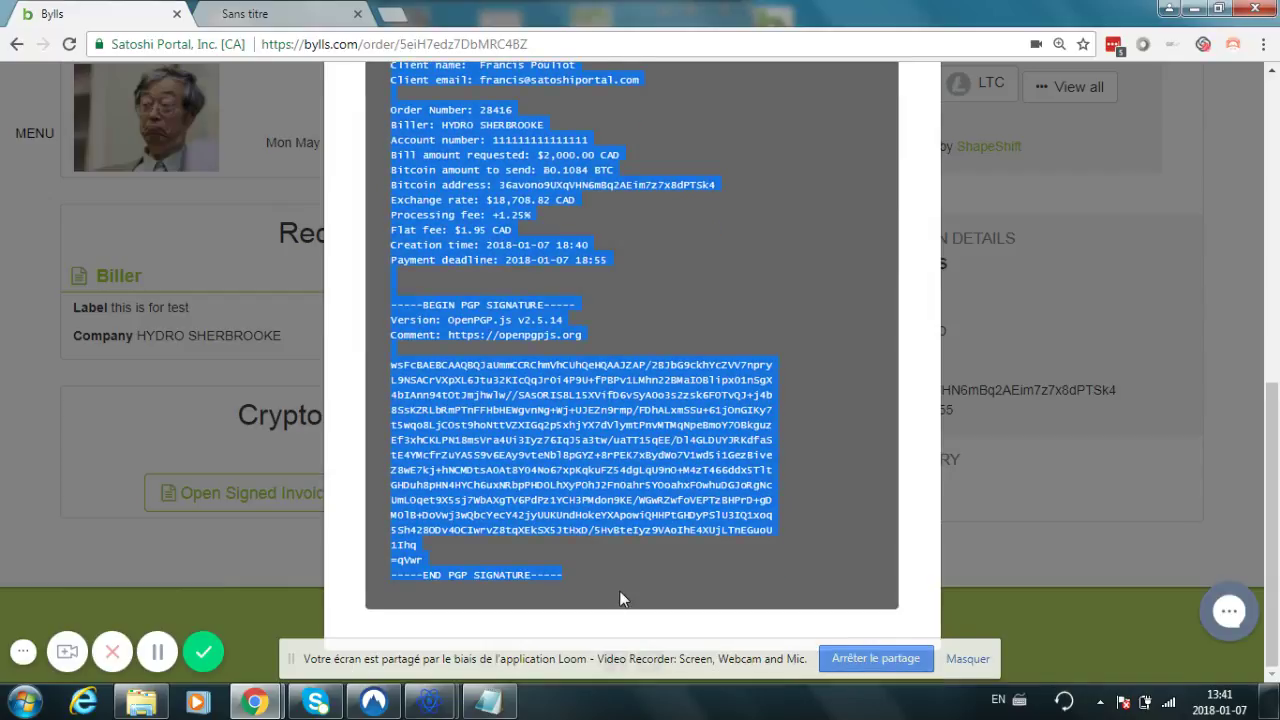
- Paste the signed invoice message into keybase.io/verify and verify it
{"action": "left_click", "coordinate": [268, 13]}
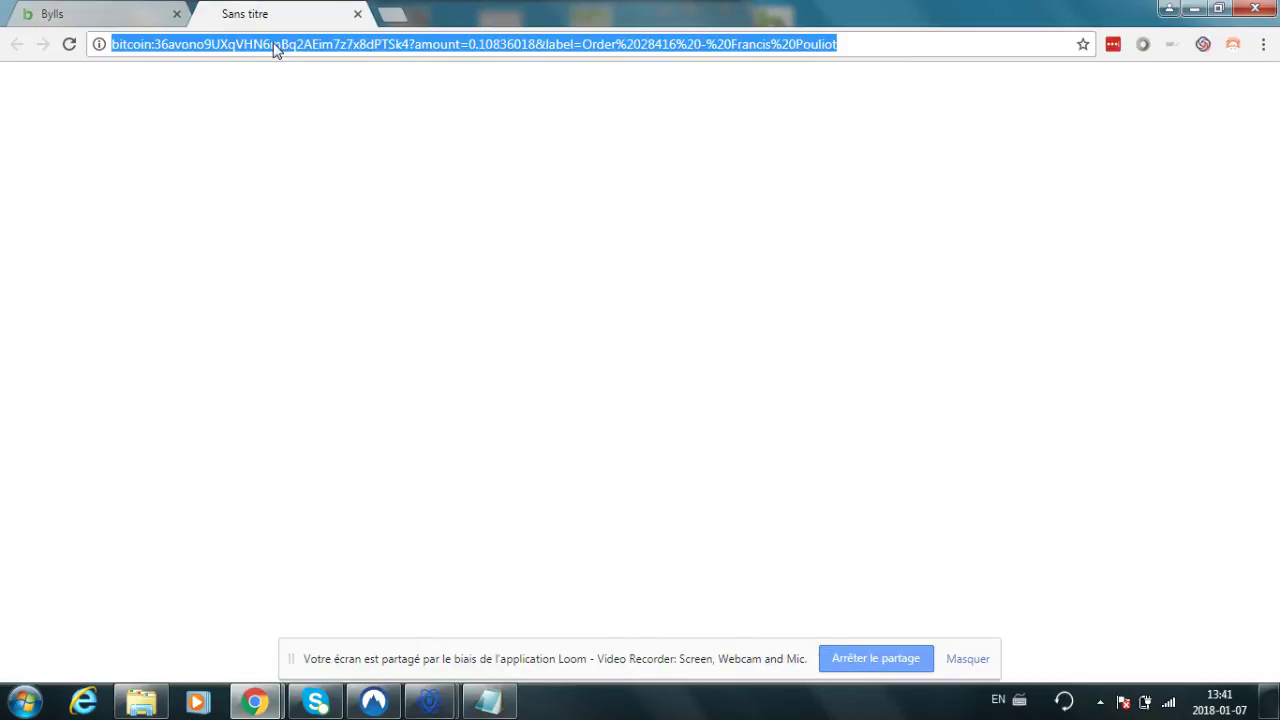
{"action": "type", "text": "keybase.io/pouliot"}
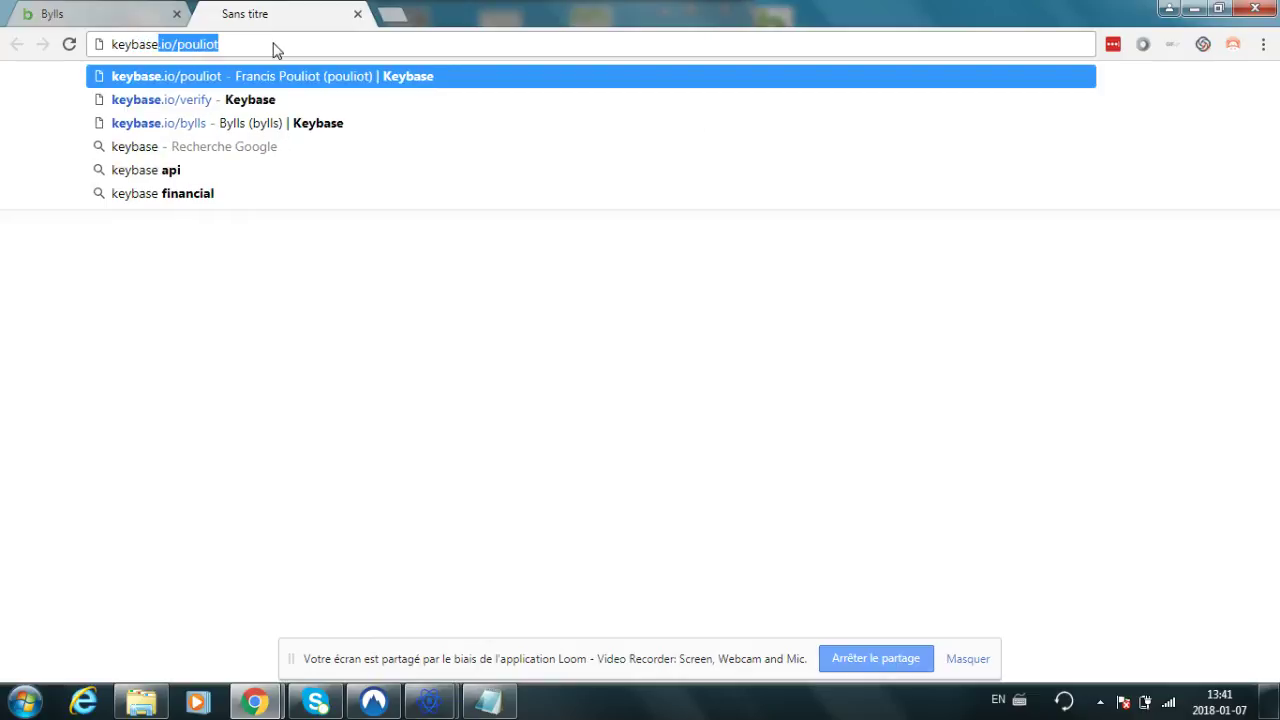
{"action": "key", "text": "Down"}
{"action": "key", "text": "Return"}
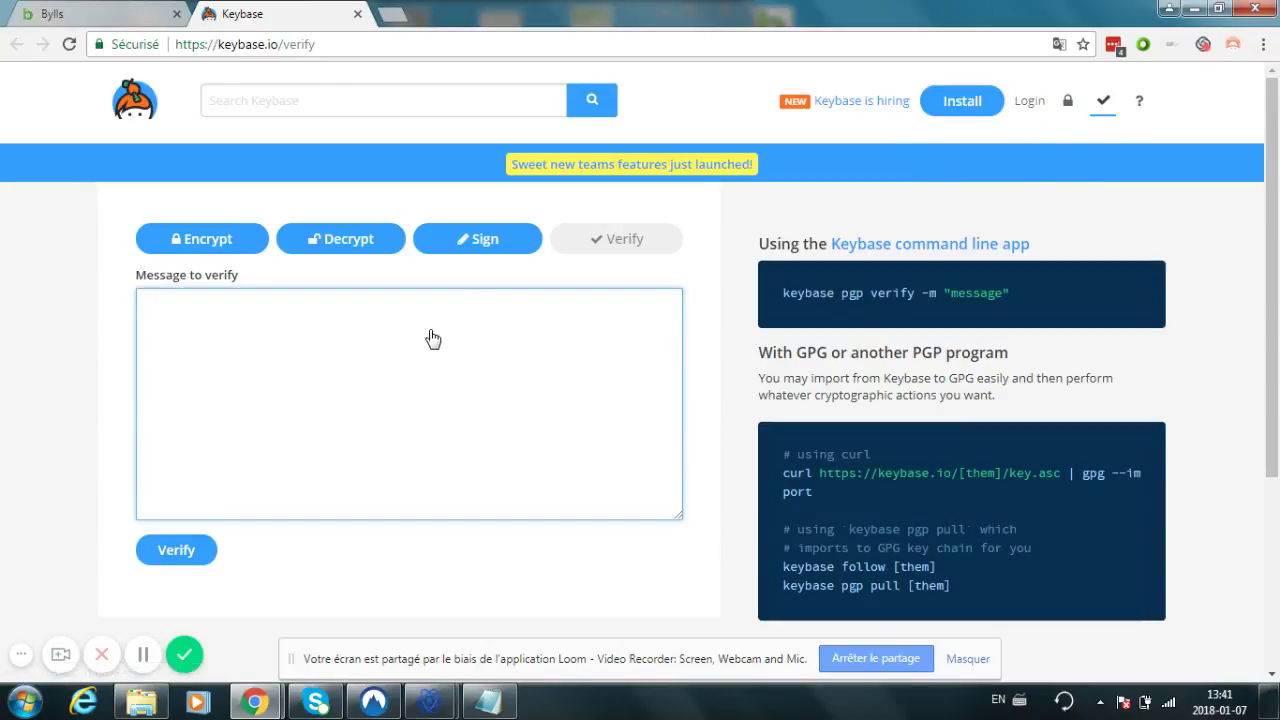
{"action": "key", "text": "ctrl+v"}
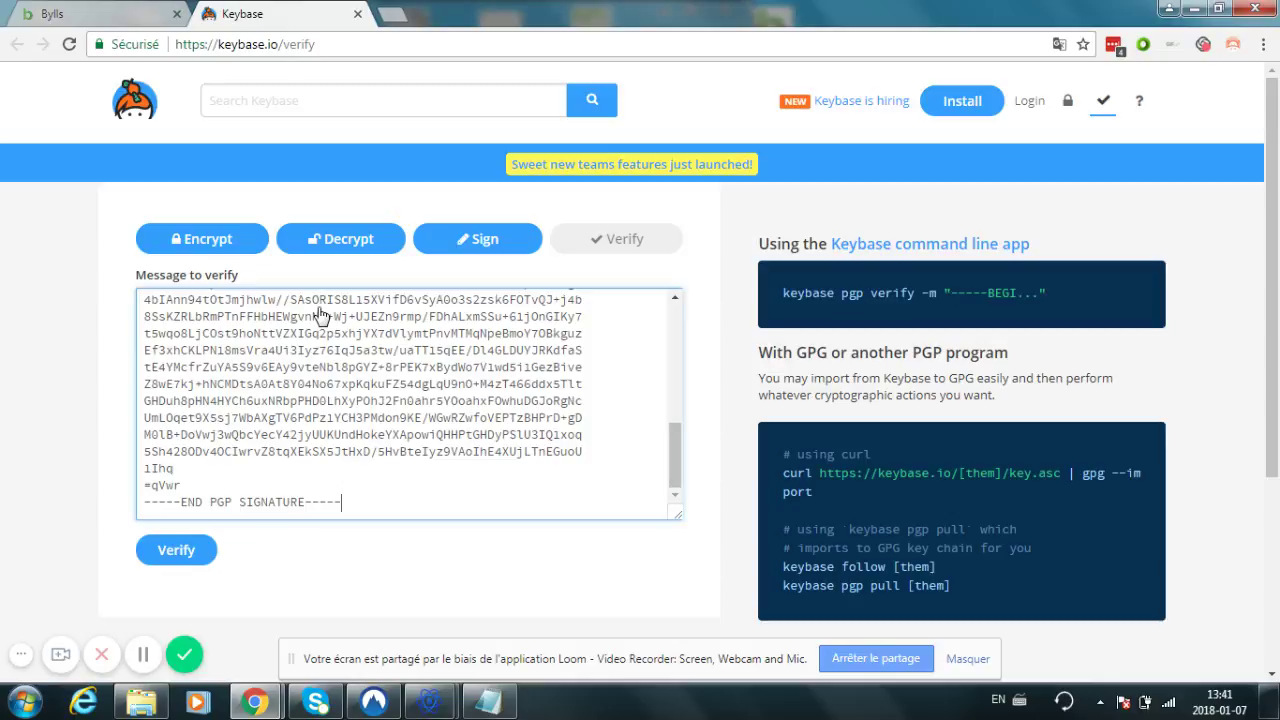
{"action": "left_click", "coordinate": [166, 554]}
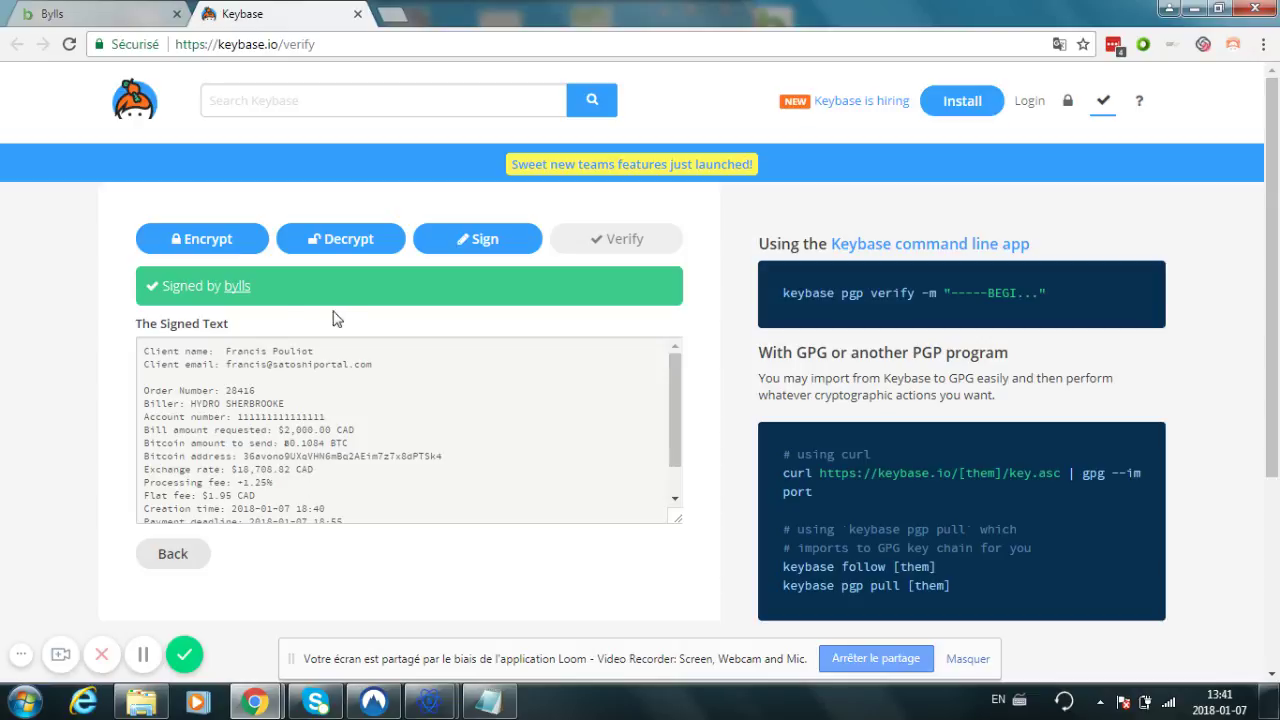
- Inspect the bylls profile's public key fingerprint and its bylls.com DNS proof
{"action": "left_click", "coordinate": [237, 287]}
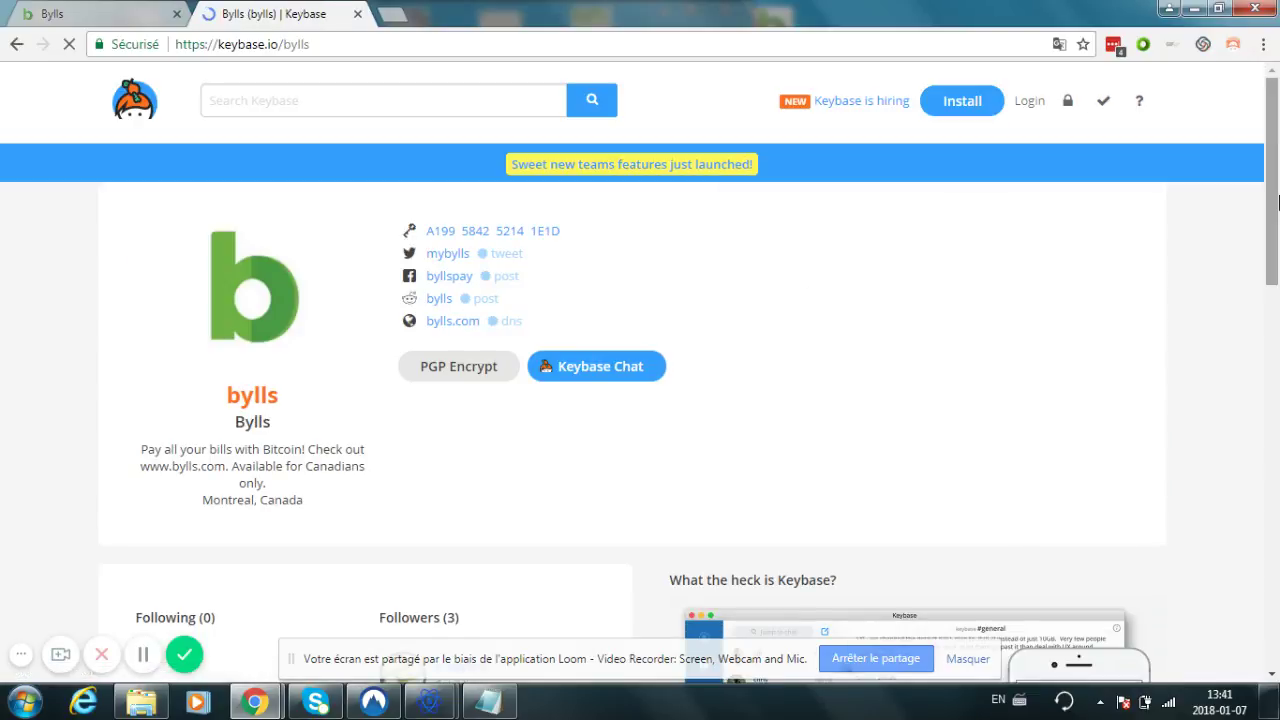
{"action": "left_click", "coordinate": [468, 231]}
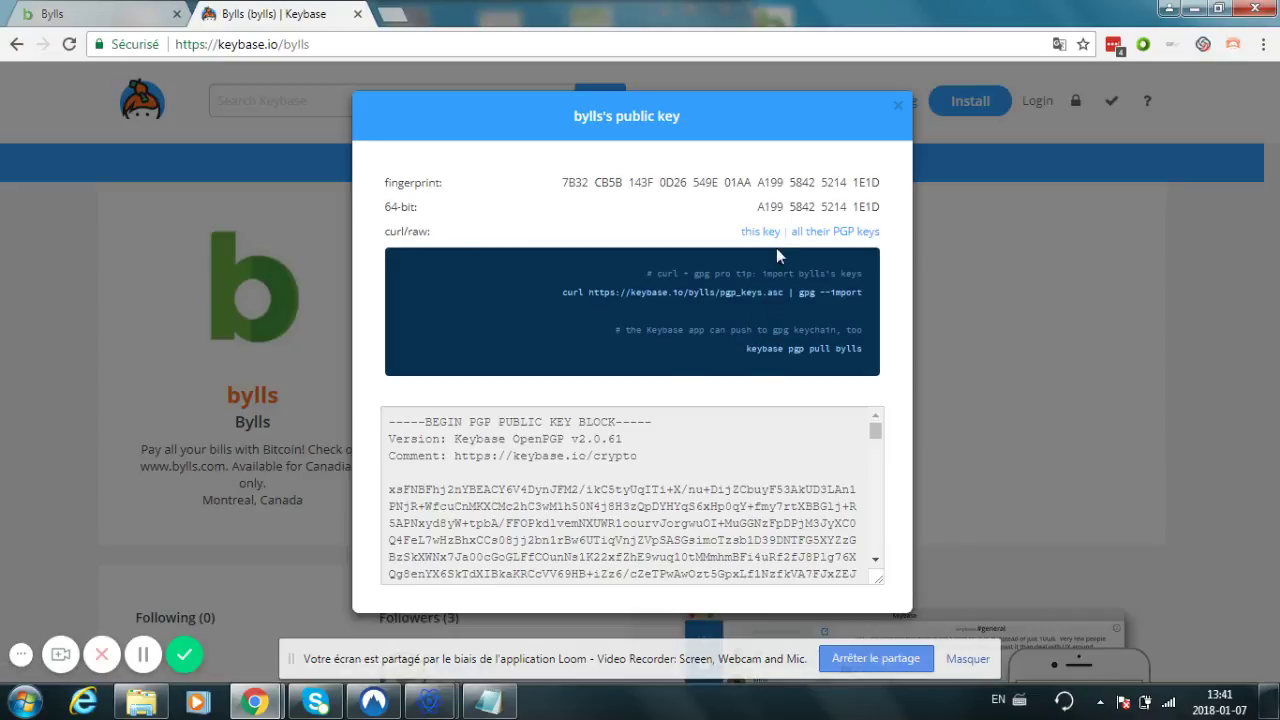
{"action": "left_click_drag", "start_coordinate": [876, 430], "coordinate": [855, 582]}
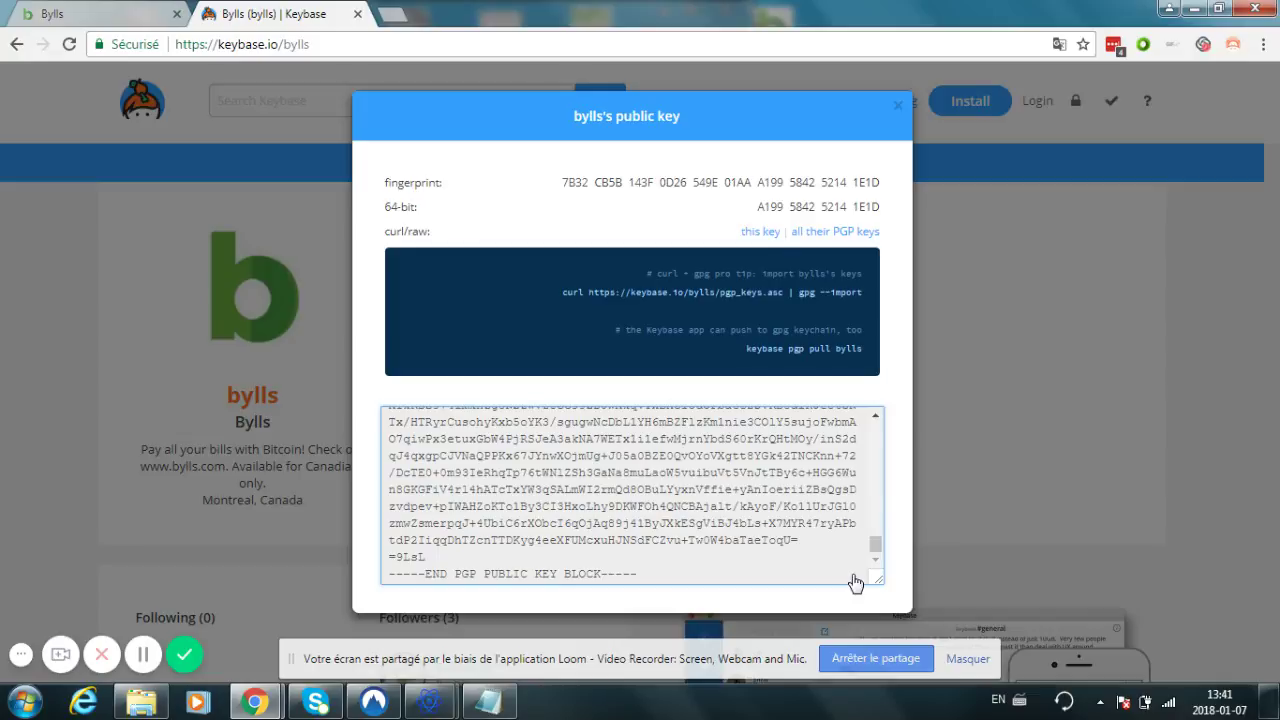
{"action": "left_click", "coordinate": [983, 540]}
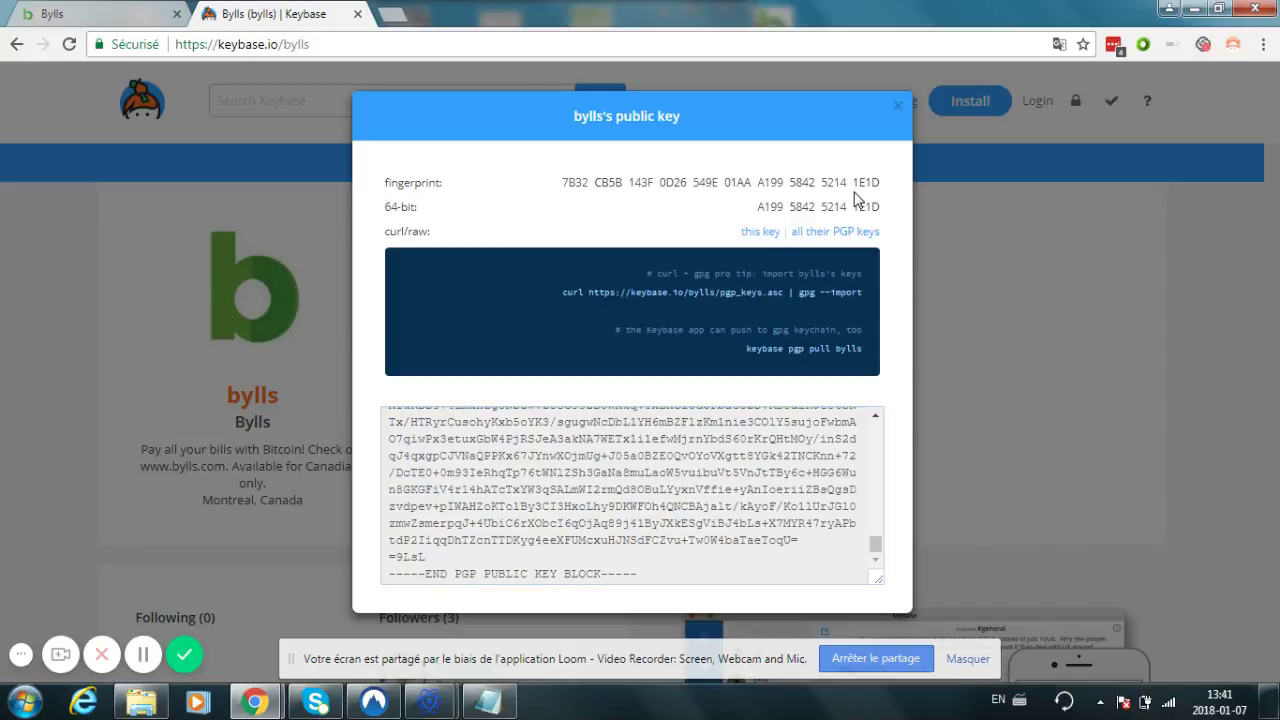
{"action": "left_click", "coordinate": [899, 107]}
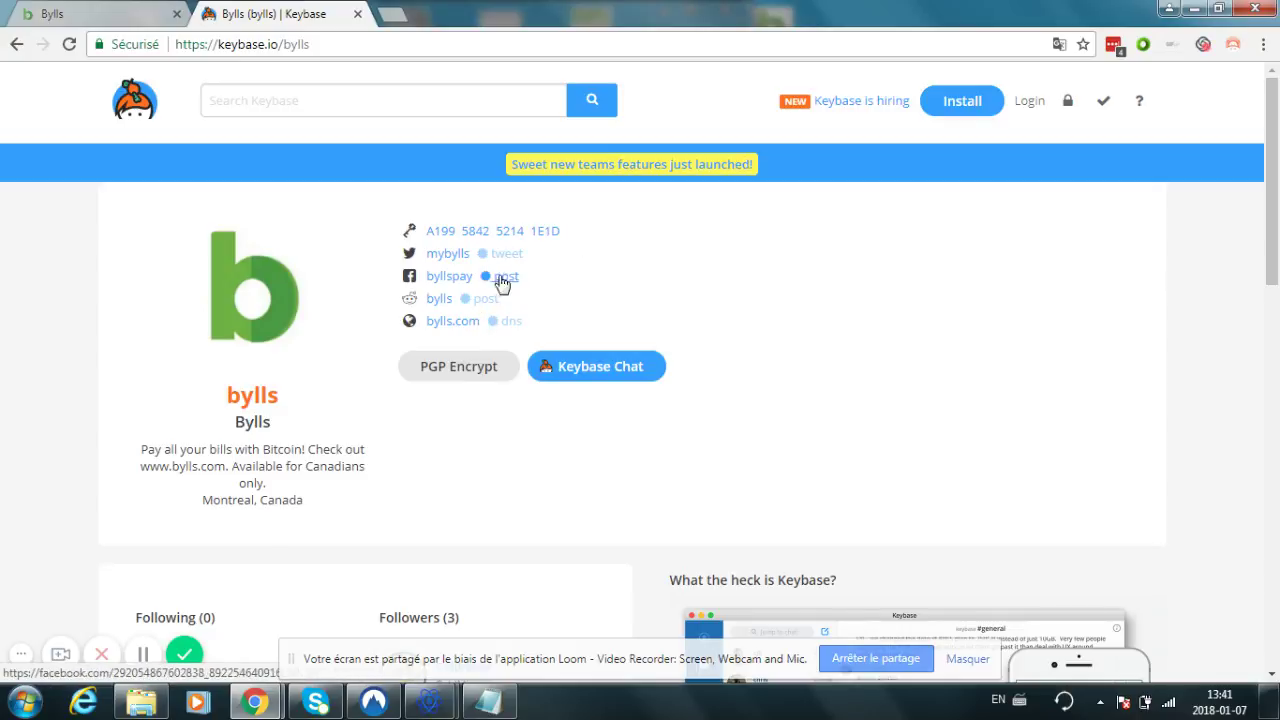
{"action": "left_click", "coordinate": [511, 326]}
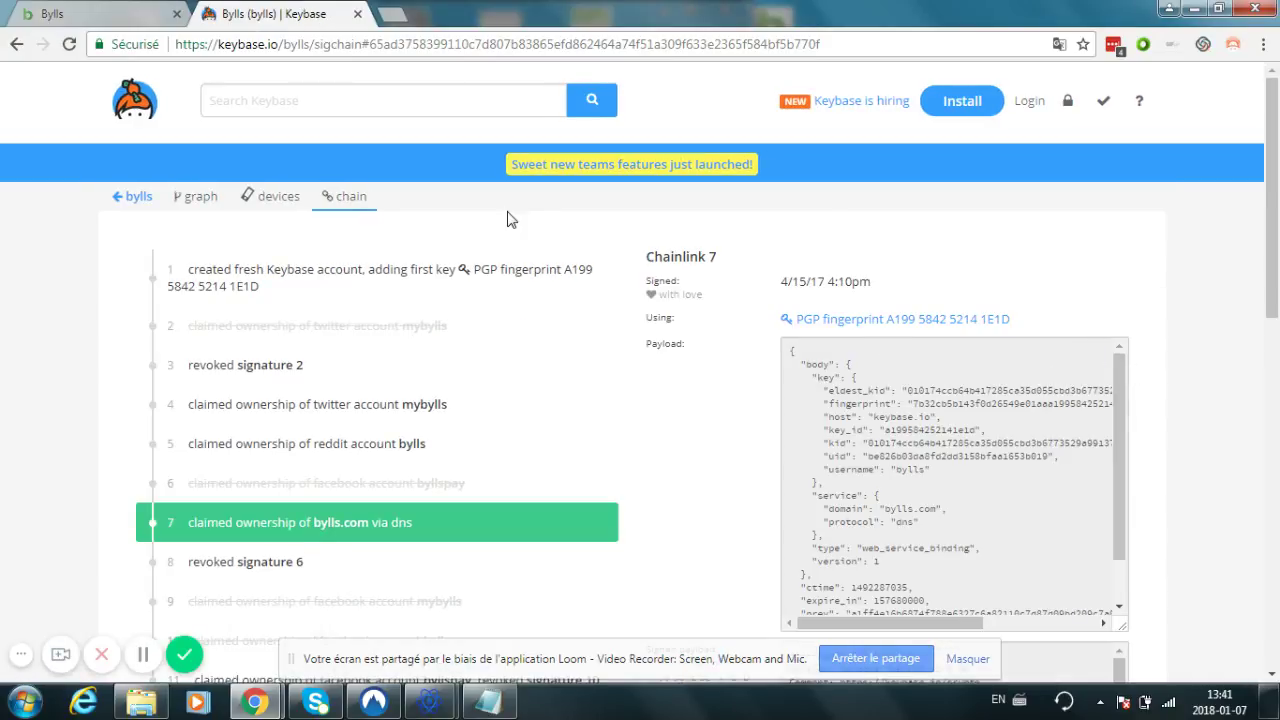
{"action": "left_click", "coordinate": [17, 50]}
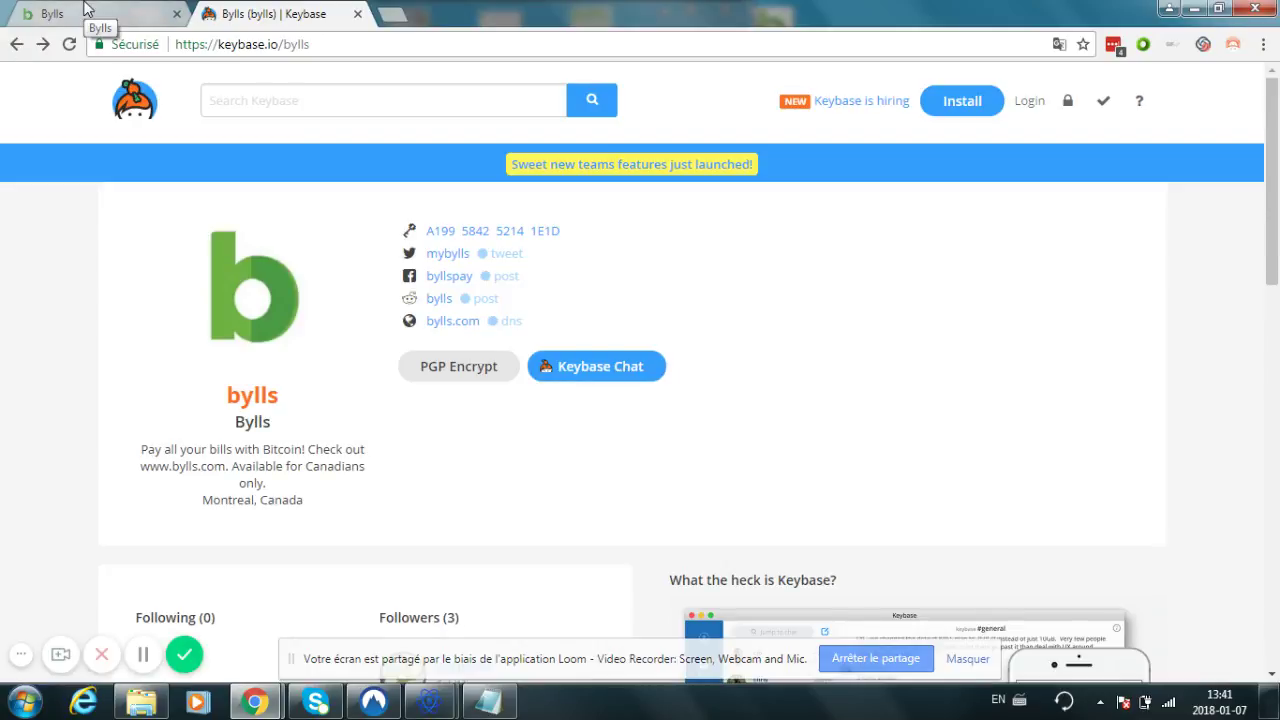
- Reopen the Bylls signed invoice and read its full PGP instructions
{"action": "left_click", "coordinate": [85, 10]}
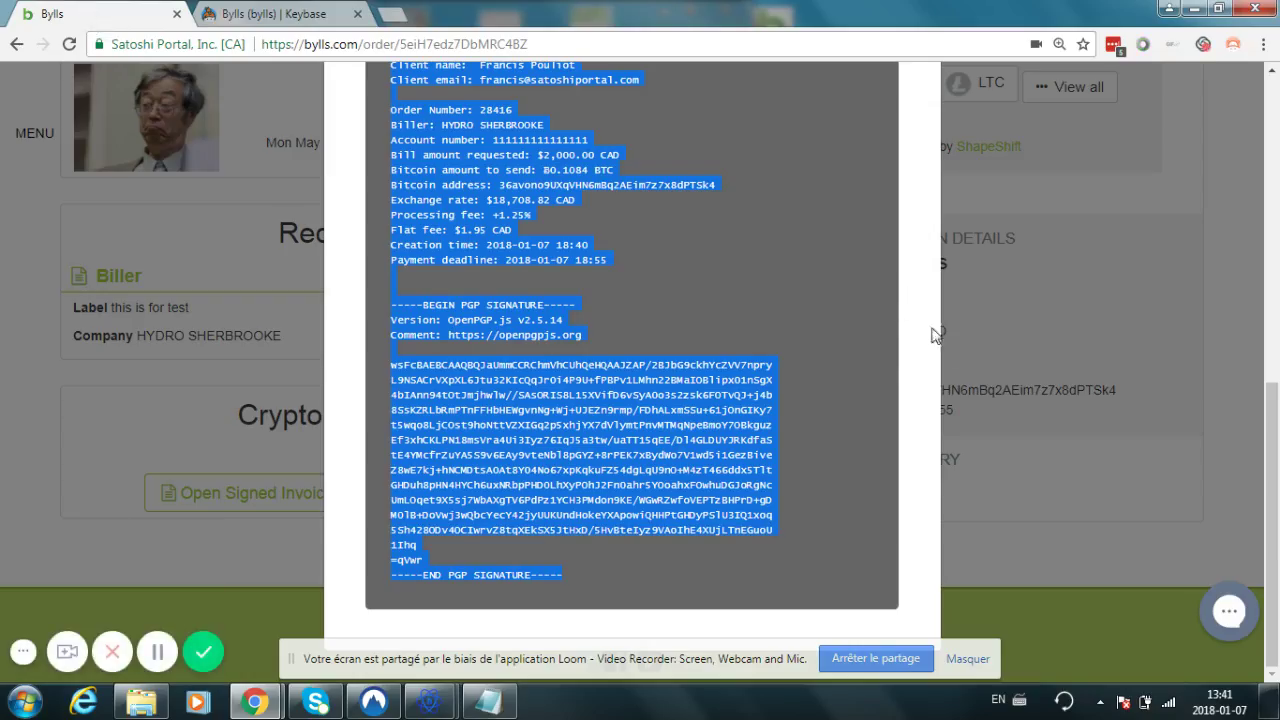
{"action": "left_click", "coordinate": [1035, 490]}
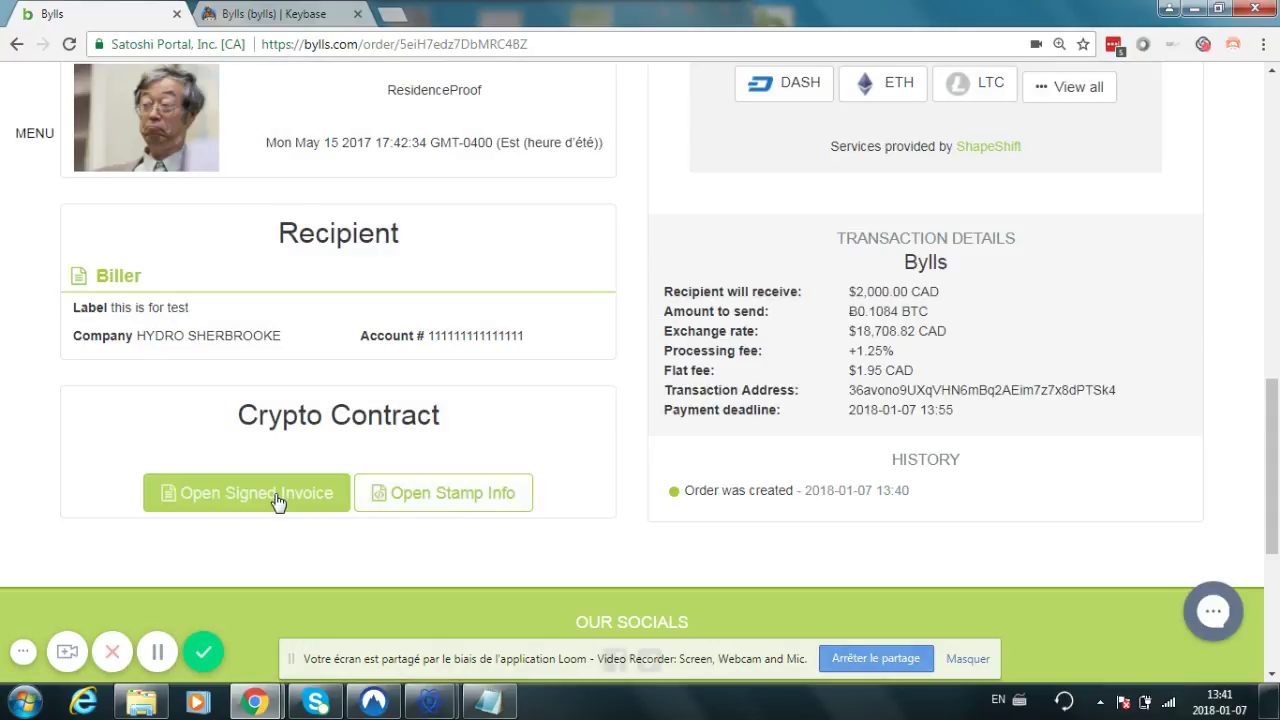
{"action": "left_click", "coordinate": [278, 500]}
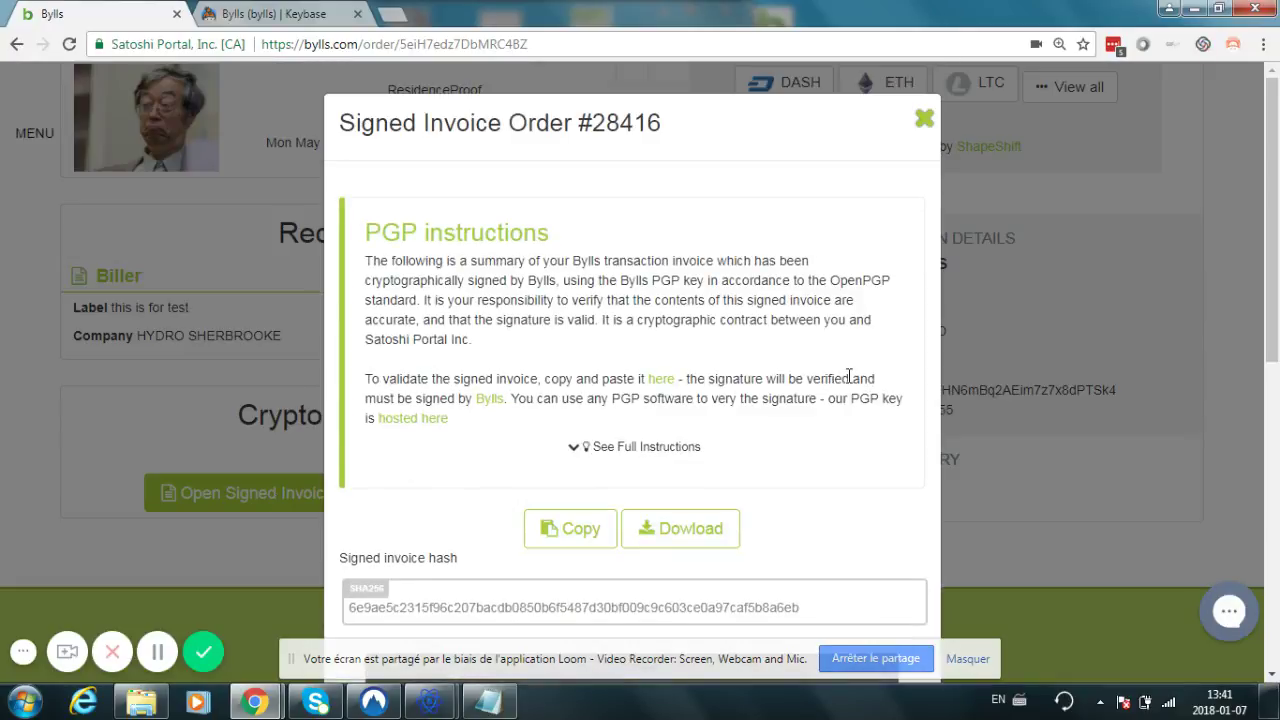
{"action": "left_click", "coordinate": [603, 451]}
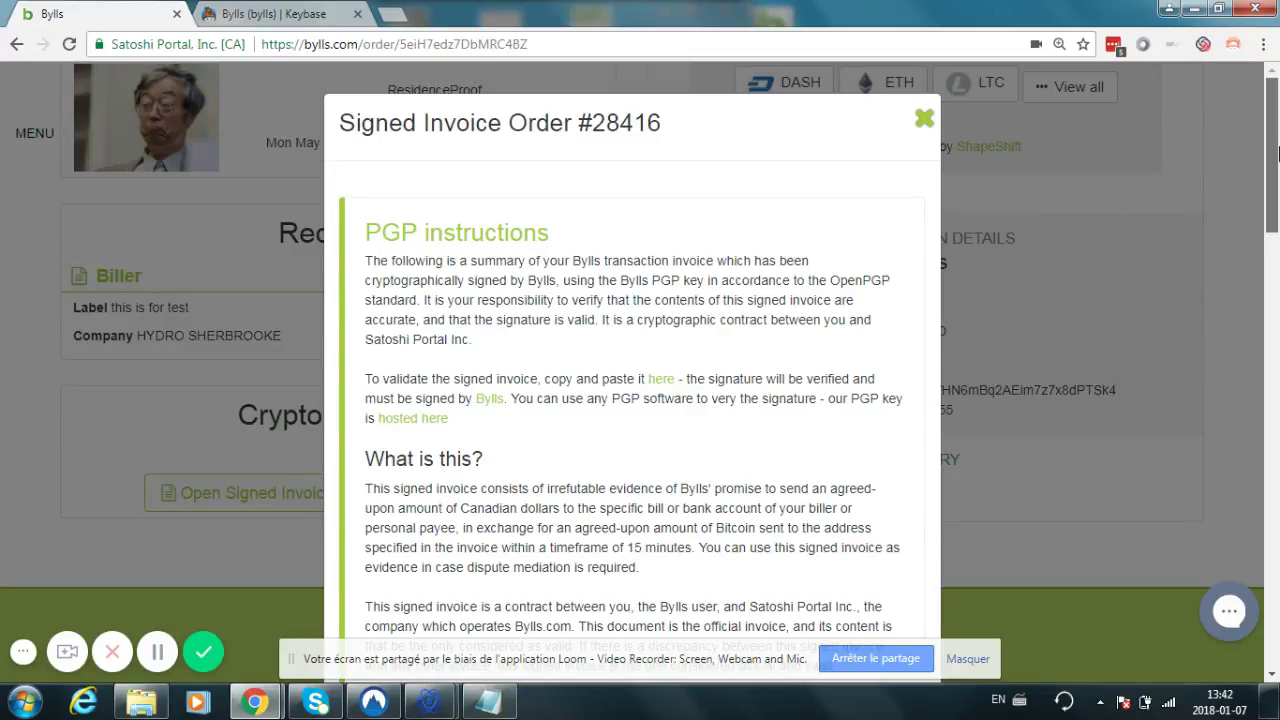
{"action": "left_click_drag", "start_coordinate": [1274, 153], "coordinate": [1276, 221]}
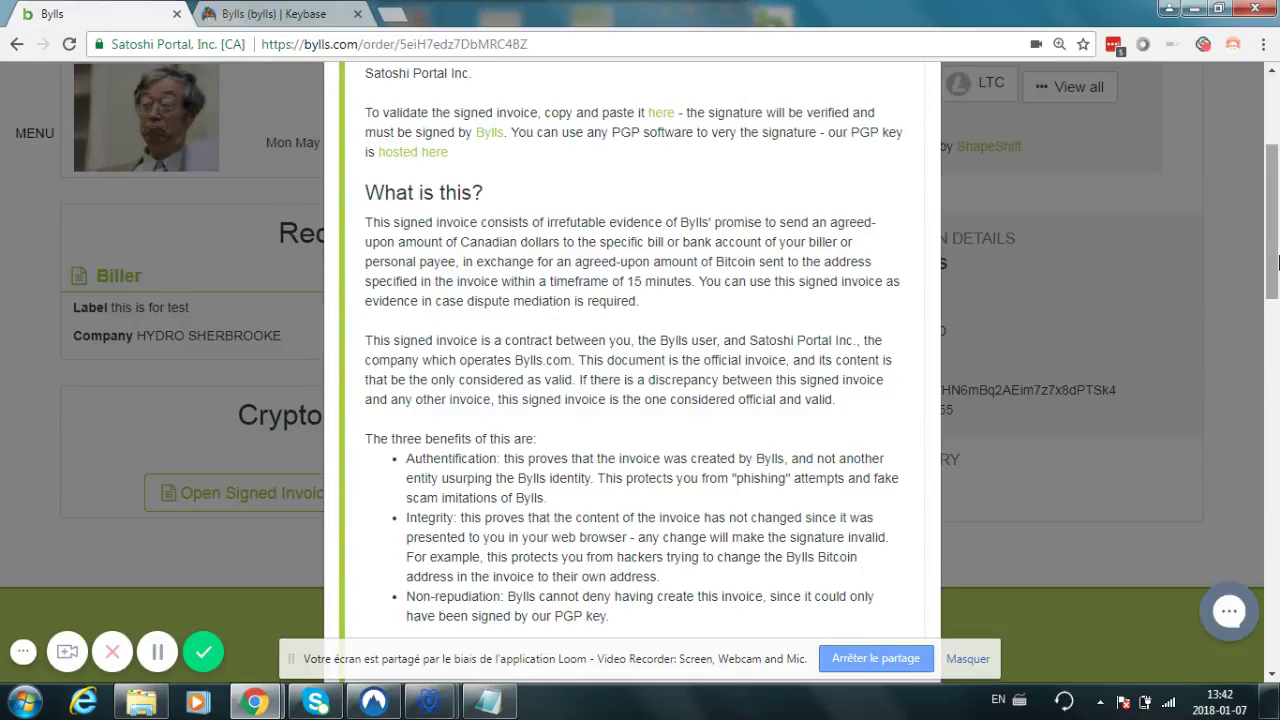
{"action": "left_click_drag", "start_coordinate": [1277, 263], "coordinate": [1277, 285]}
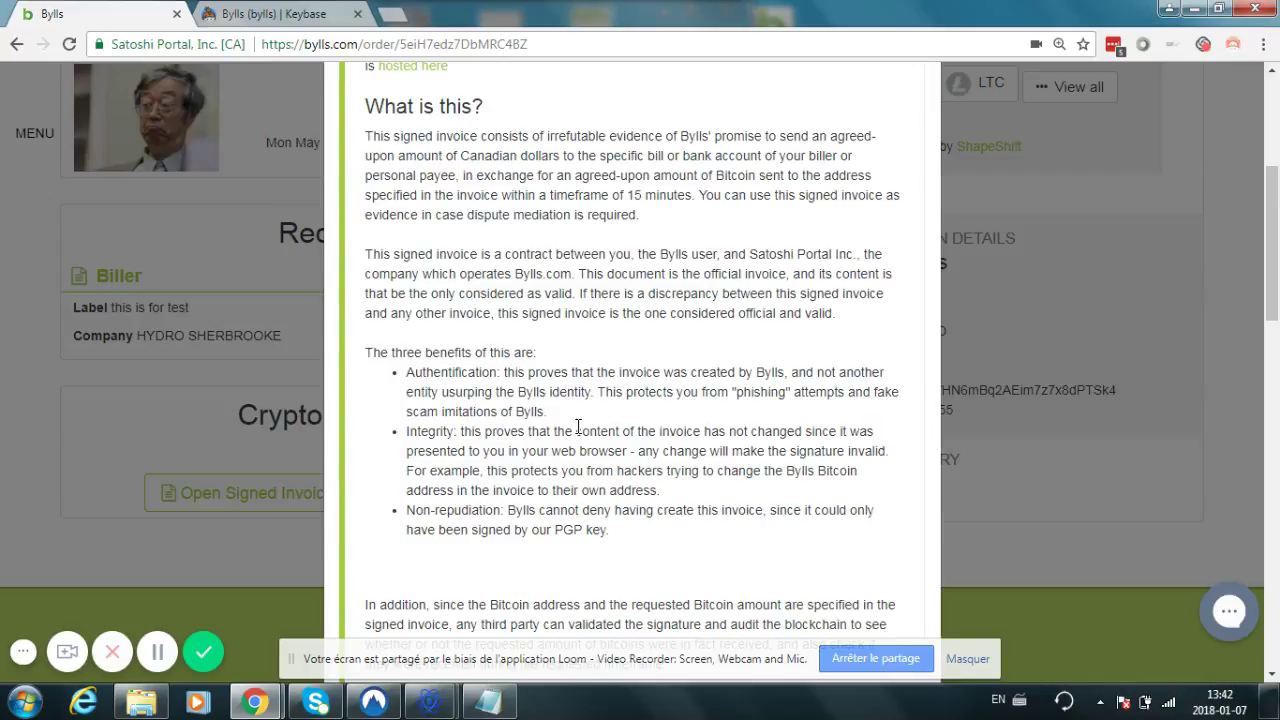
- Go back to keybase.io/verify and reload it for an empty message form
{"action": "left_click", "coordinate": [268, 14]}
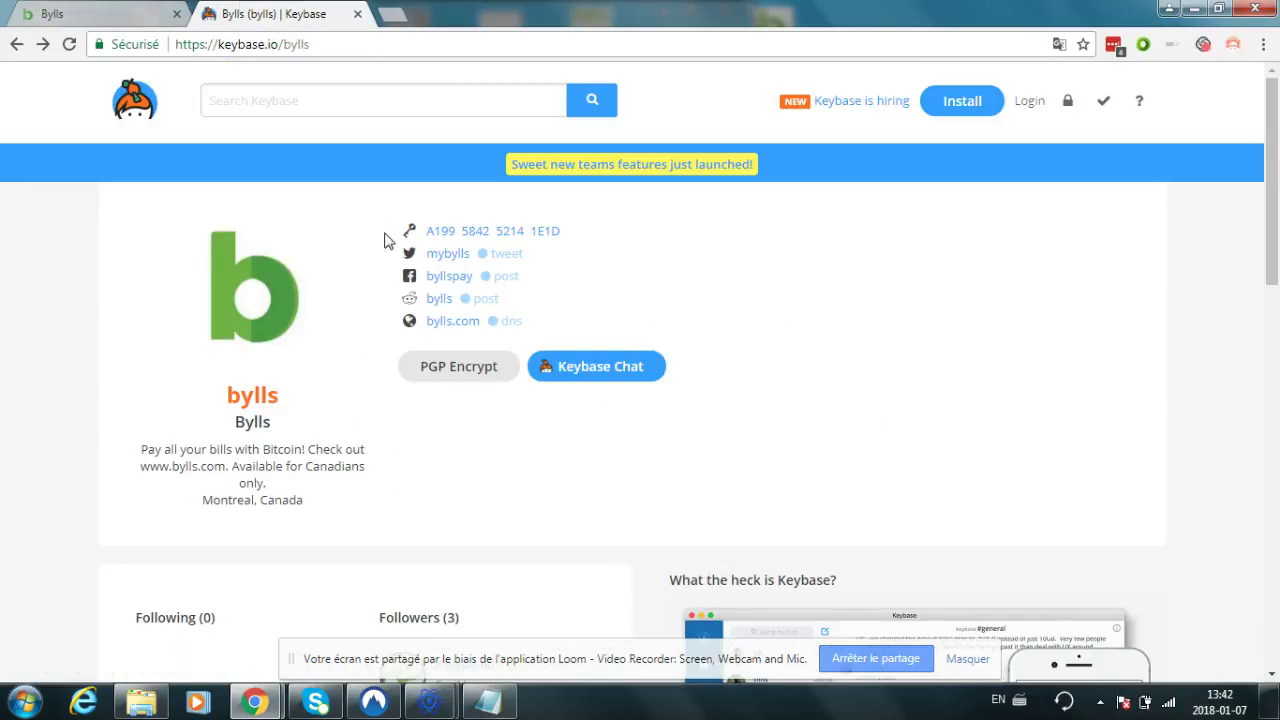
{"action": "left_click", "coordinate": [16, 46]}
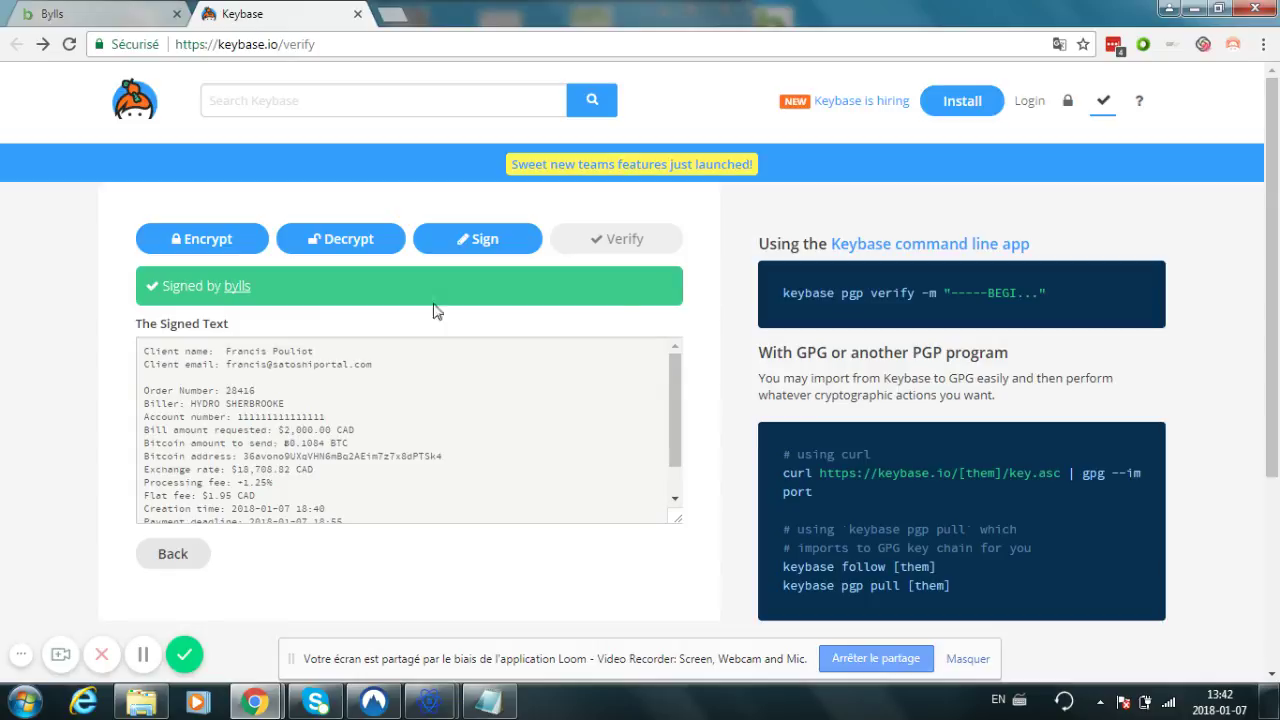
{"action": "left_click", "coordinate": [306, 44]}
{"action": "key", "text": "Return"}
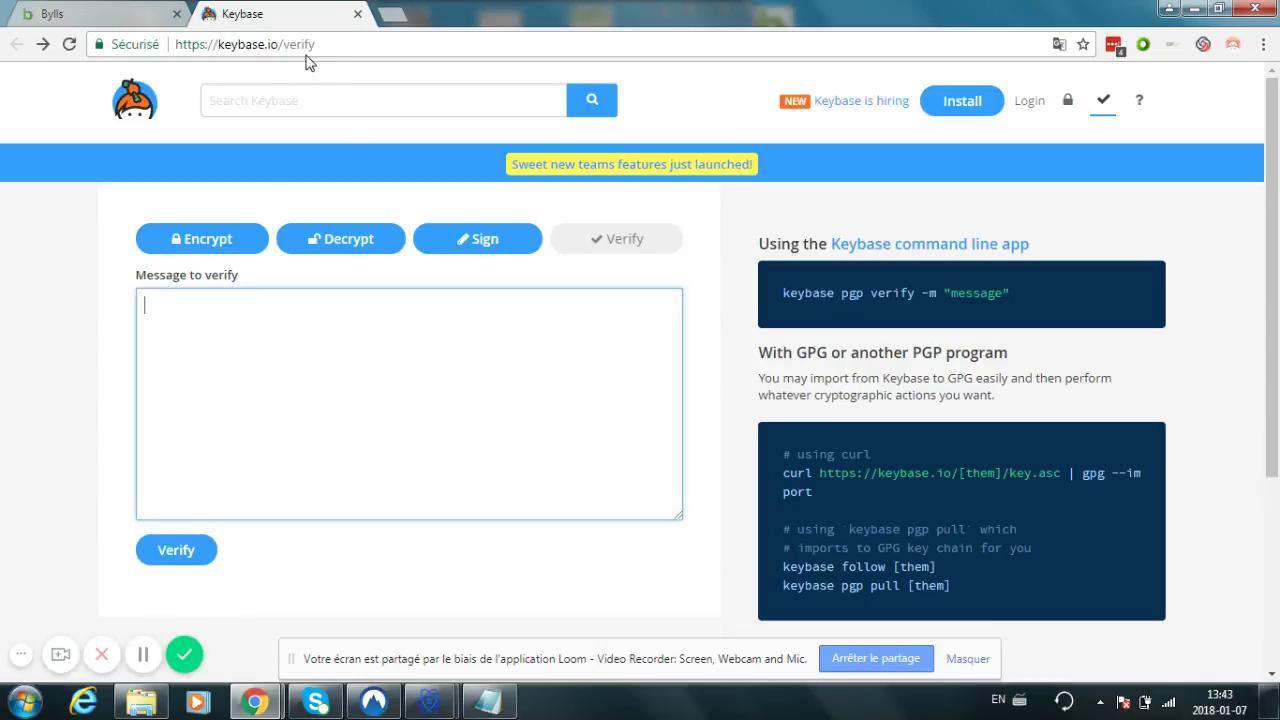
- Paste the invoice, change the address's final 4 to 5, and verify it, getting 'hash mismatch'
{"action": "key", "text": "ctrl+v"}
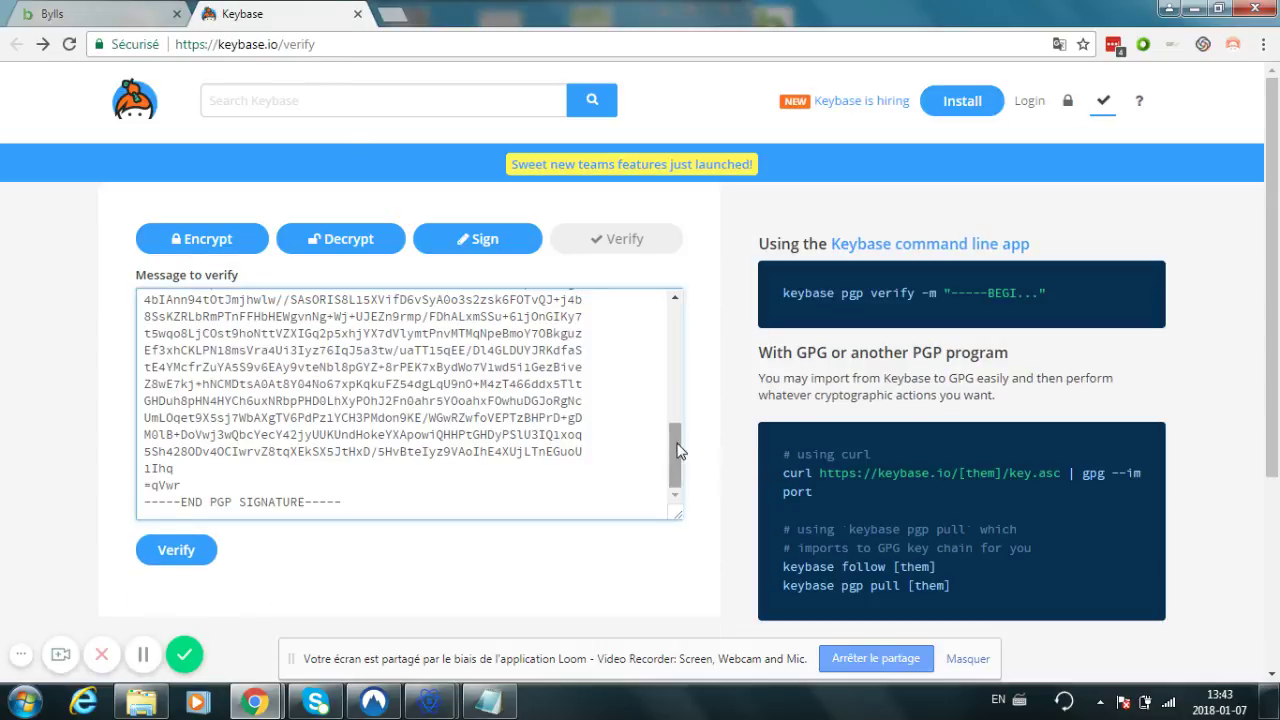
{"action": "left_click_drag", "start_coordinate": [675, 450], "coordinate": [675, 381]}
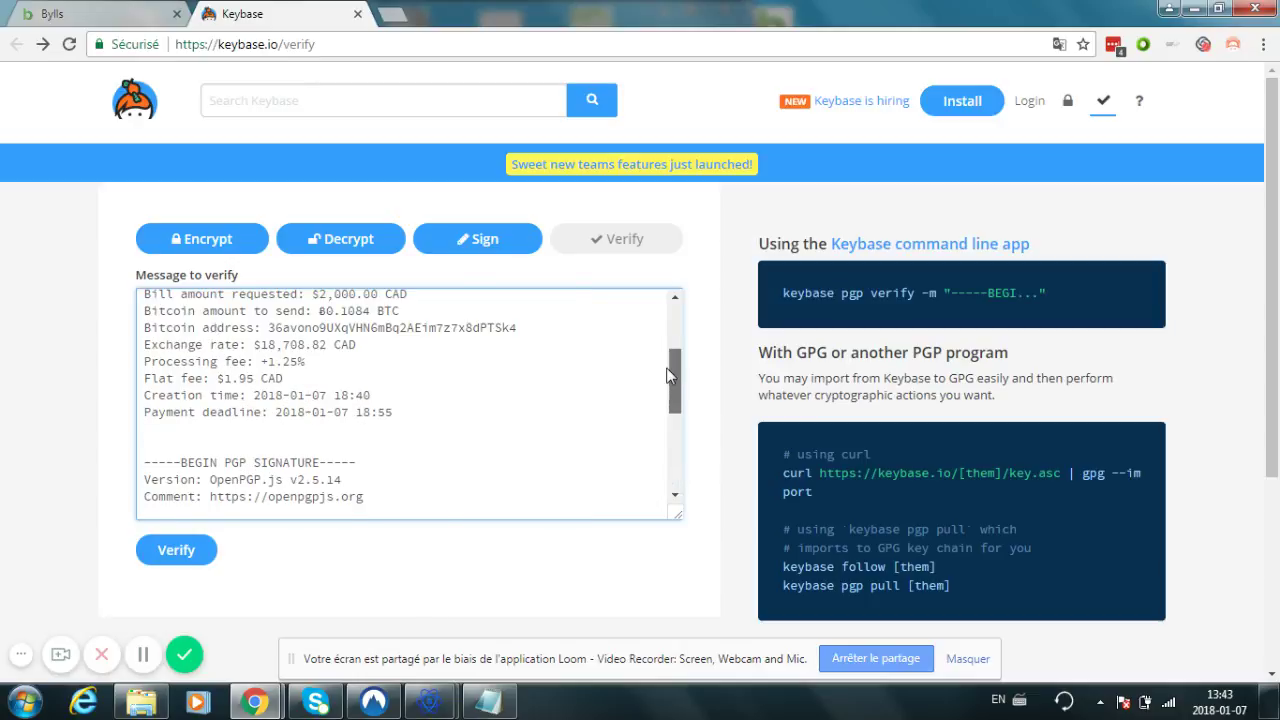
{"action": "left_click", "coordinate": [537, 330]}
{"action": "key", "text": "BackSpace"}
{"action": "type", "text": "5"}
{"action": "left_click", "coordinate": [158, 549]}
{"action": "triple_click", "coordinate": [241, 558]}
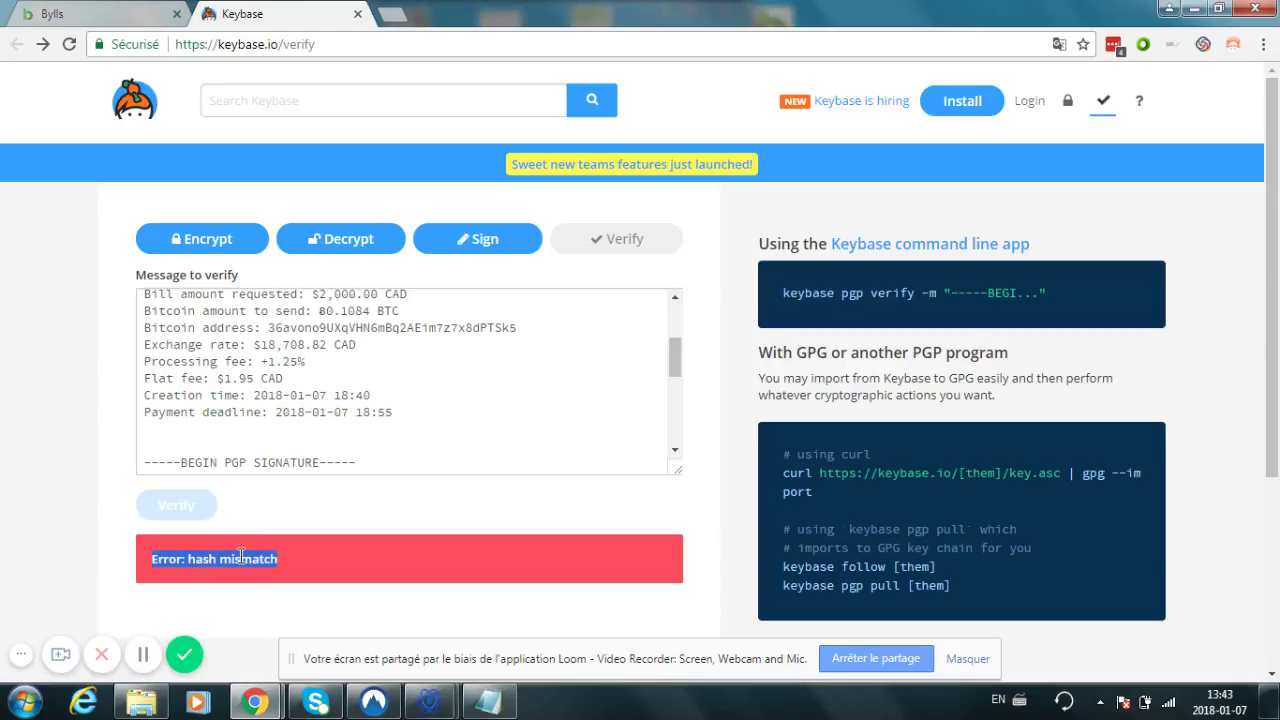
- Scroll through the invoice instructions, close the Signed Invoice window, and scroll to the order top
{"action": "left_click", "coordinate": [137, 9]}
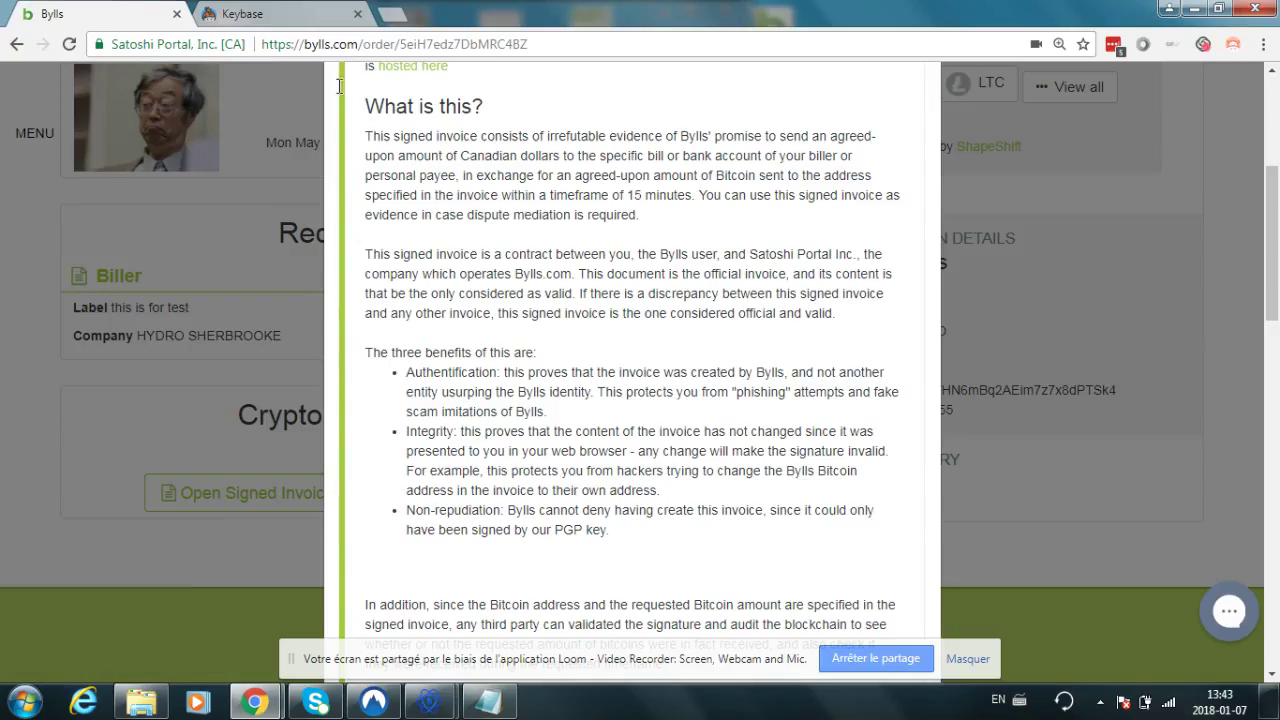
{"action": "double_click", "coordinate": [645, 488]}
{"action": "left_click", "coordinate": [610, 522]}
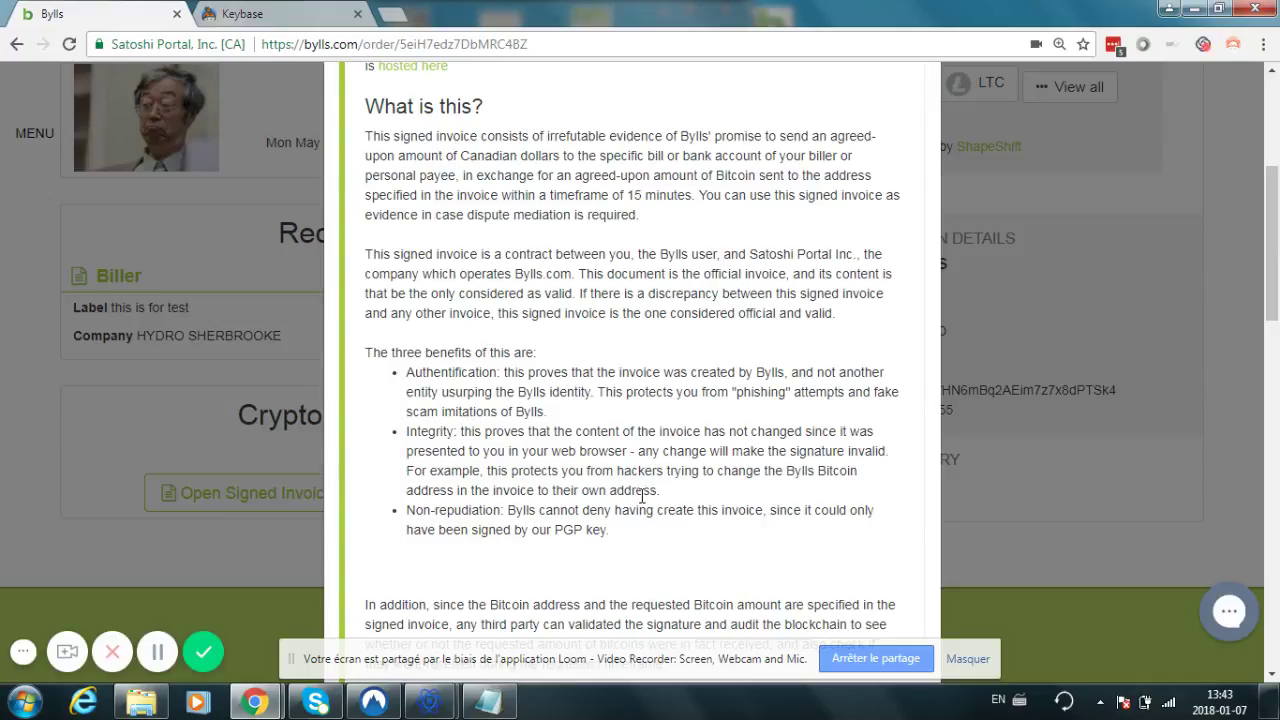
{"action": "scroll", "coordinate": [642, 497], "scroll_direction": "down", "scroll_amount": 2}
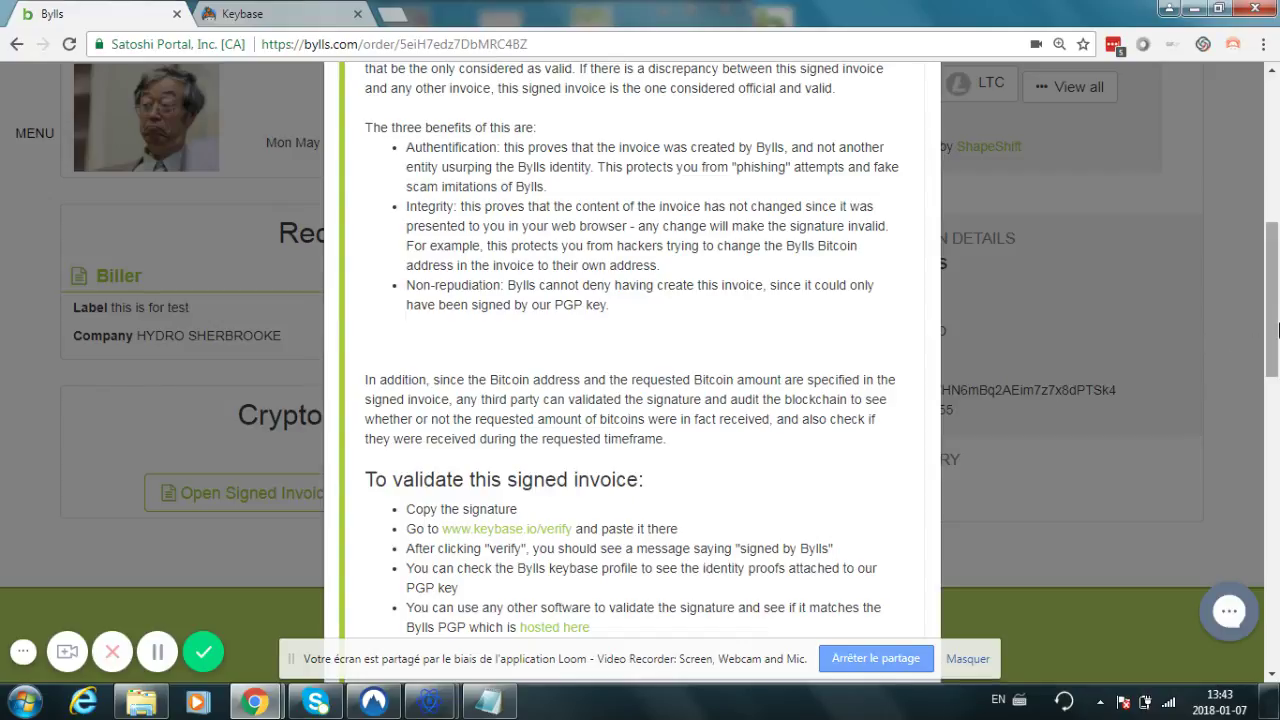
{"action": "mouse_move", "coordinate": [1275, 333]}
{"action": "left_mouse_down"}
{"action": "mouse_move", "coordinate": [1277, 445]}
{"action": "mouse_move", "coordinate": [1266, 126]}
{"action": "left_mouse_up"}
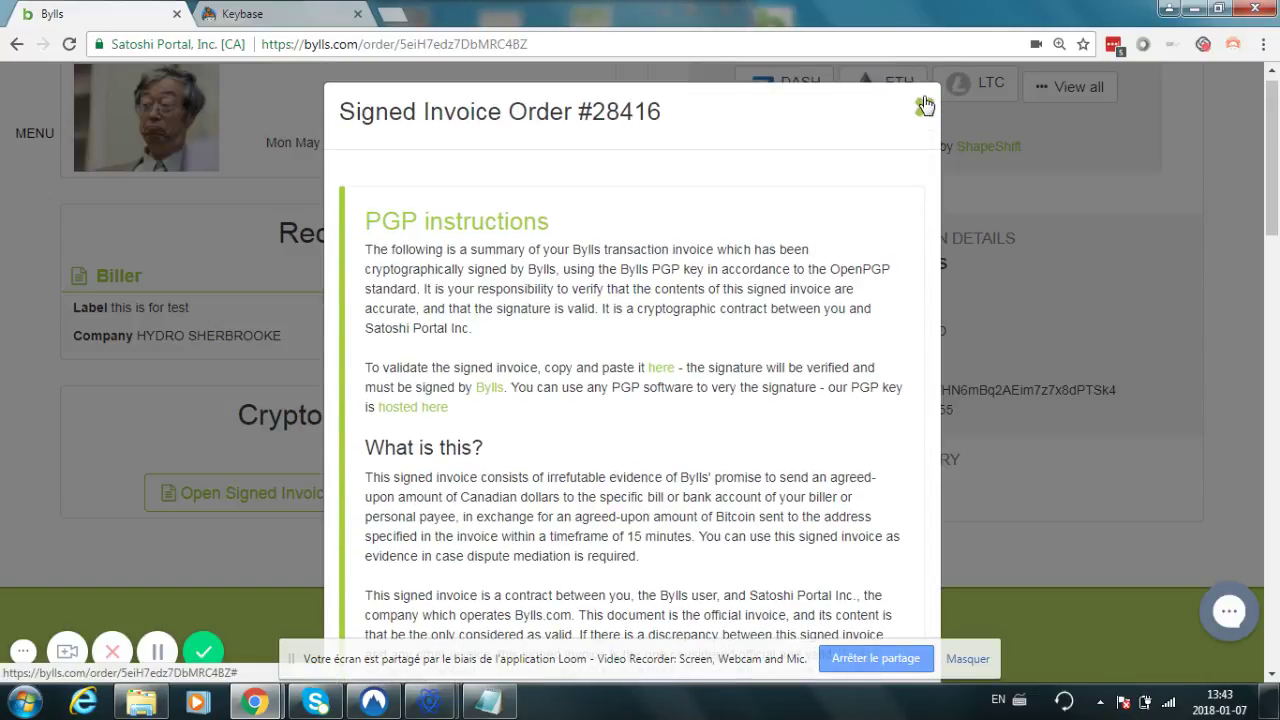
{"action": "left_click", "coordinate": [922, 103]}
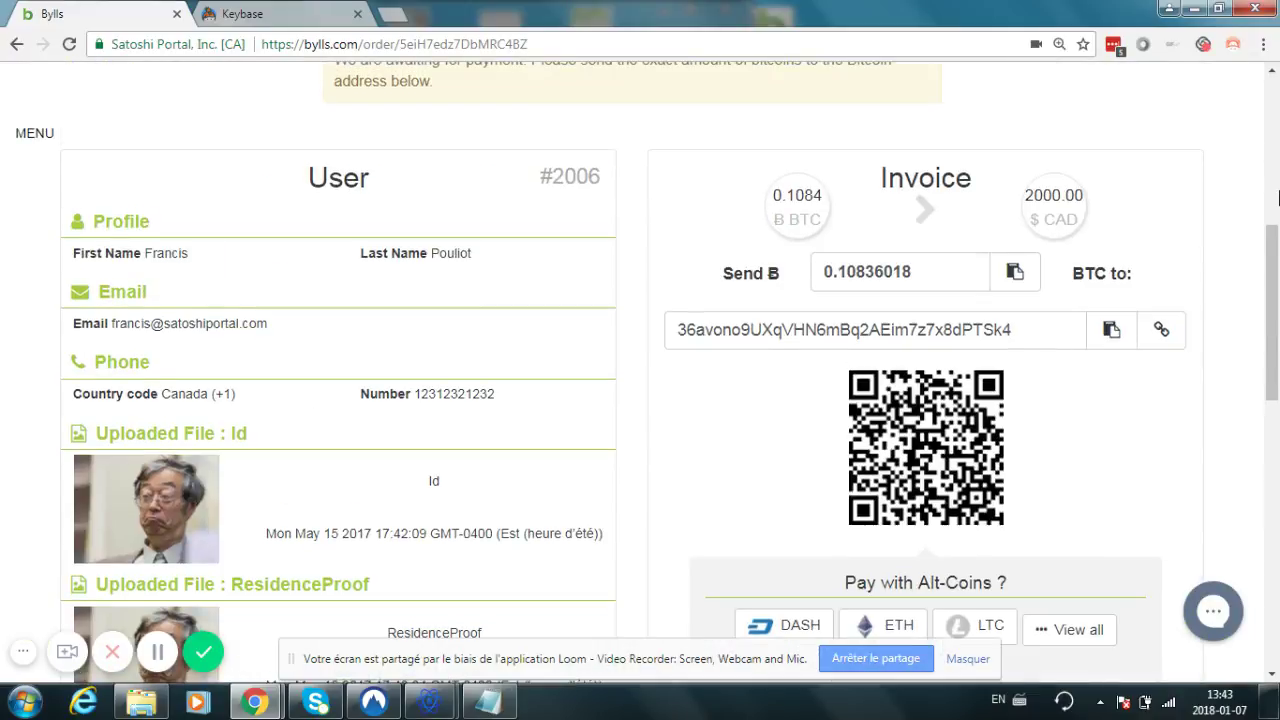
{"action": "scroll", "coordinate": [640, 360], "scroll_direction": "up", "scroll_amount": 5}
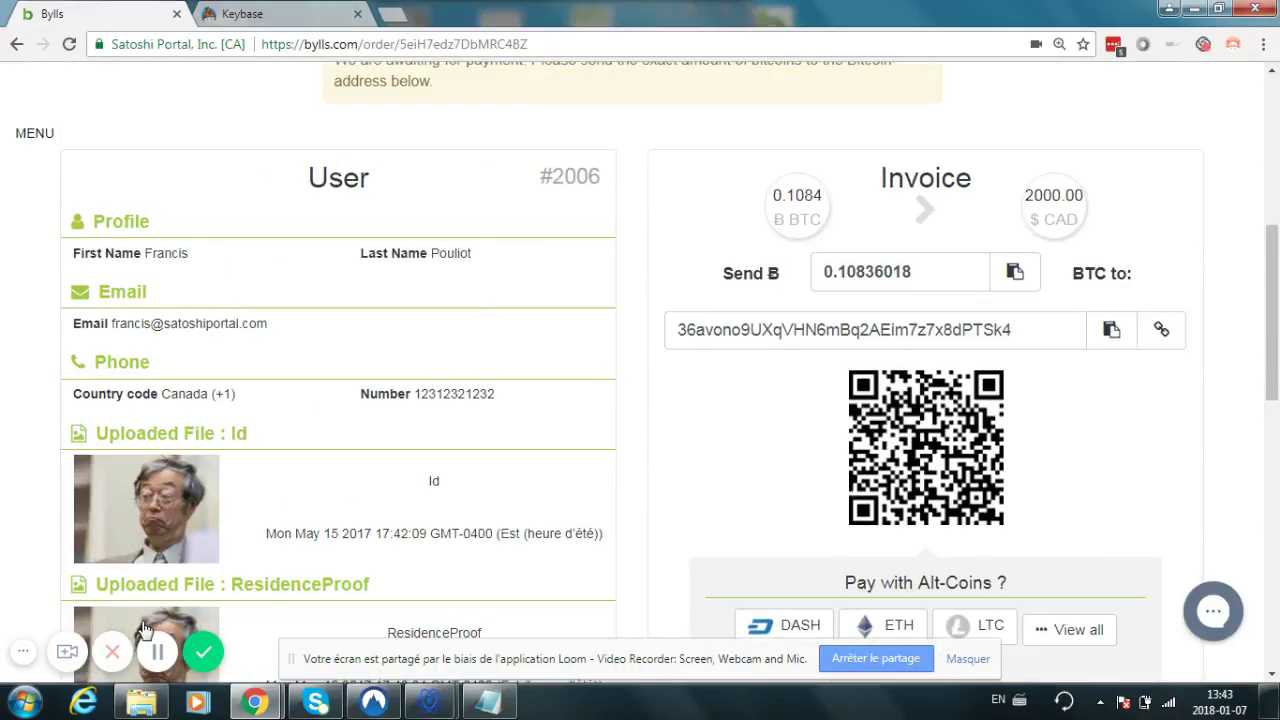